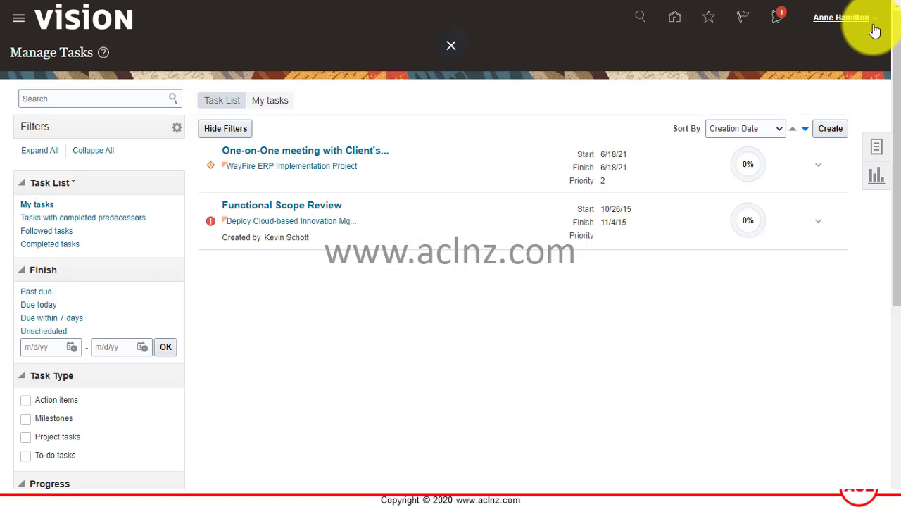
- Check the application version under Settings and Actions > About This Application
click(872, 27)
click(643, 254)
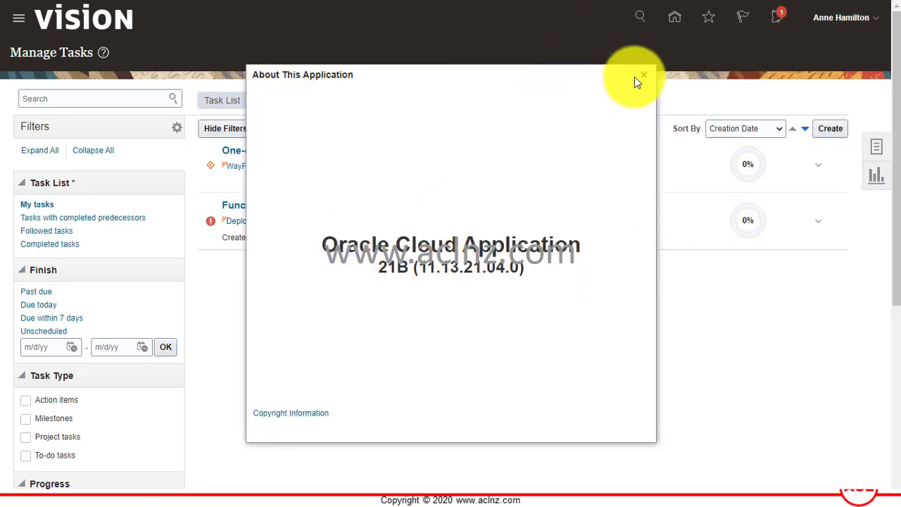
click(641, 77)
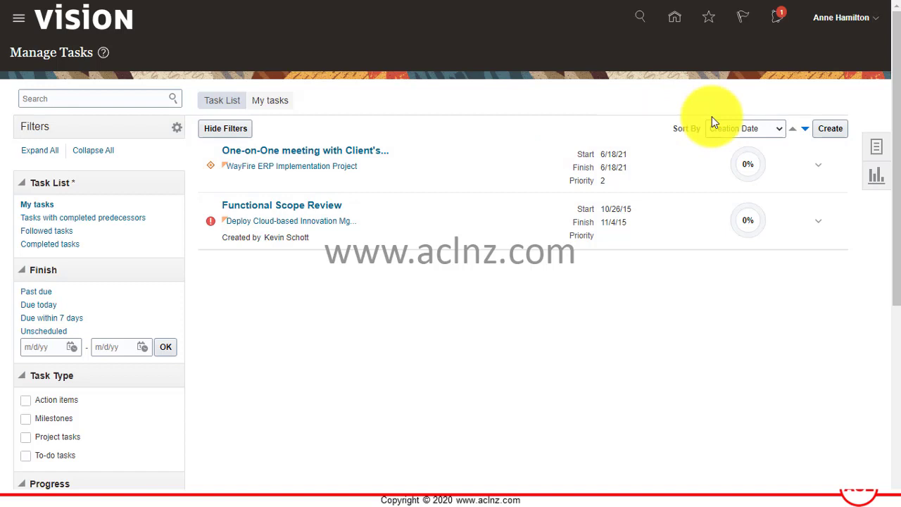
- Go from Home through My Work's Tasks panel to the Manage Issues page
click(677, 19)
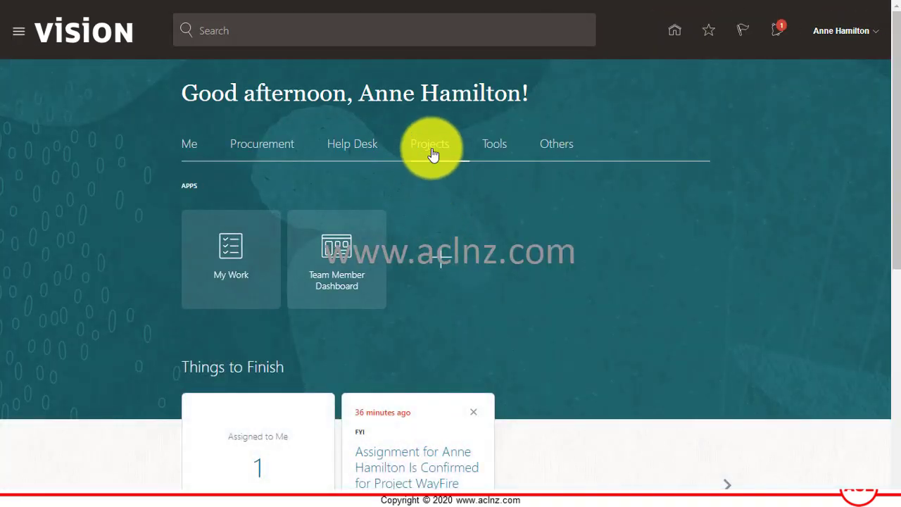
click(230, 252)
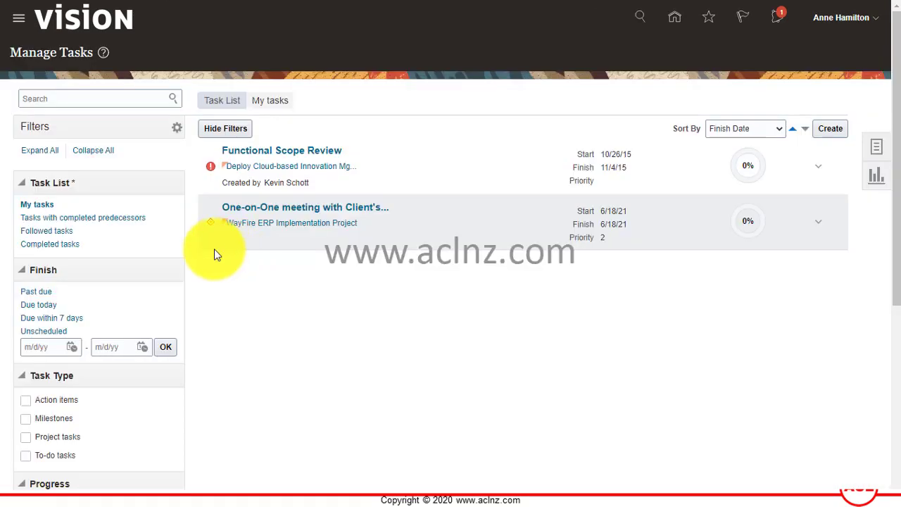
click(881, 152)
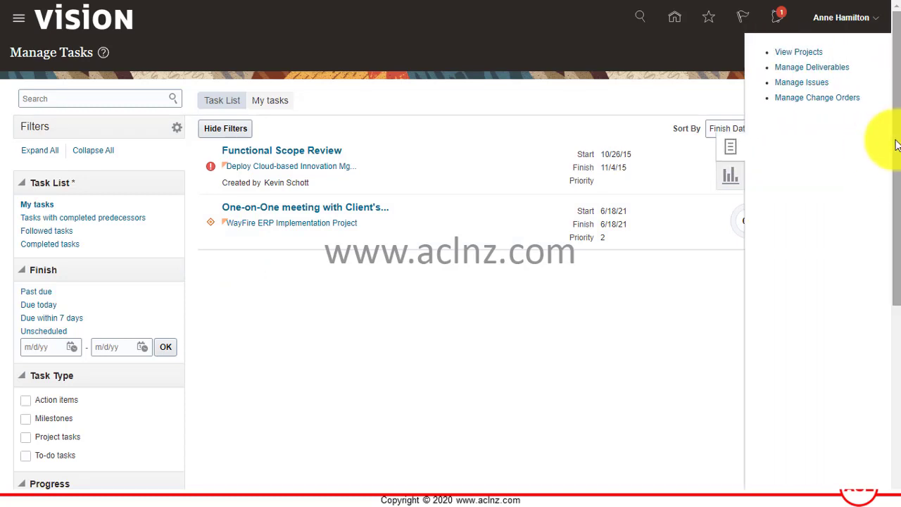
click(795, 81)
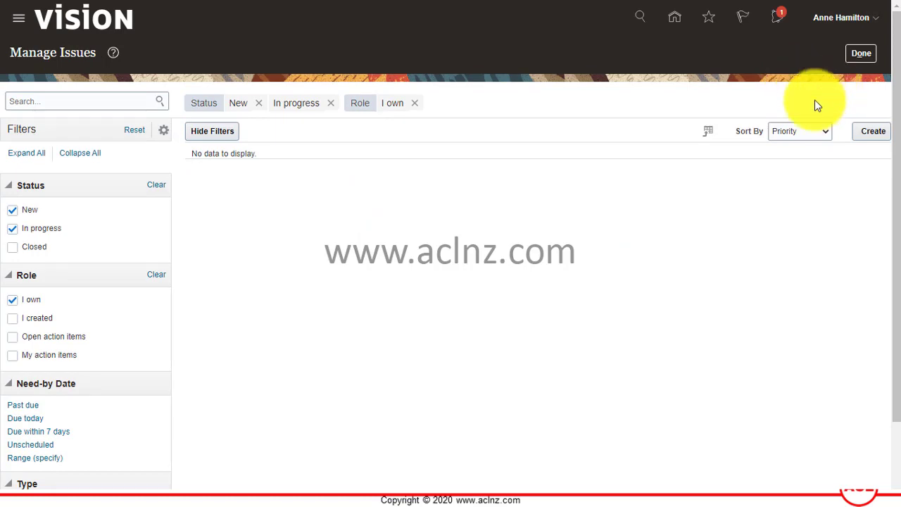
- Start a new issue with the summary 'Unable to get access to Cloud based backup'
click(871, 134)
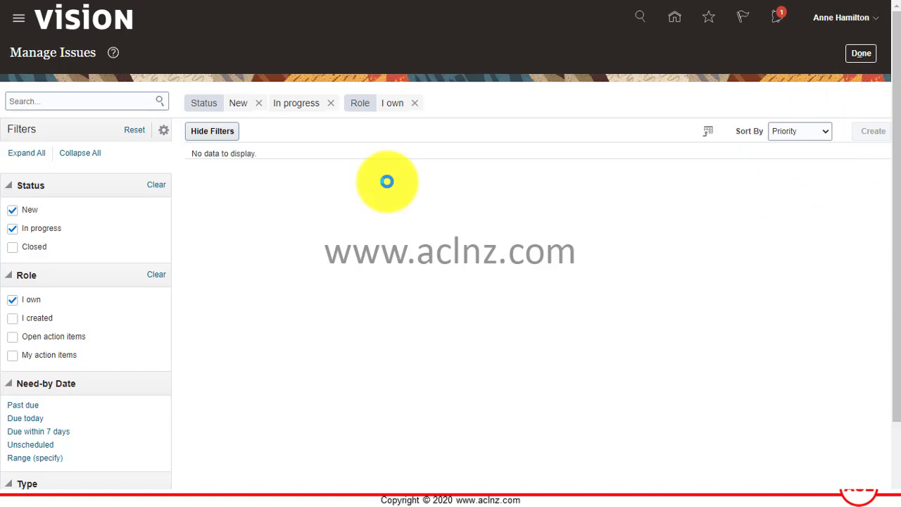
click(133, 132)
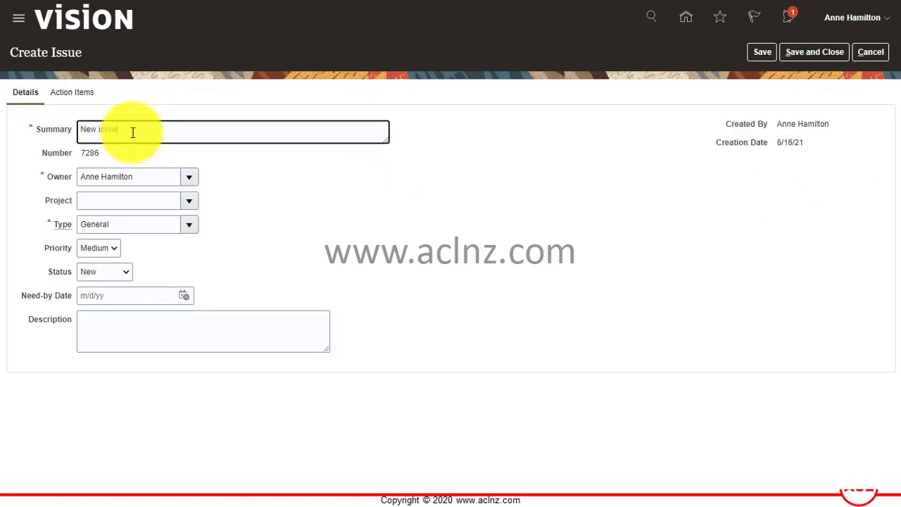
drag(177, 134, 50, 124)
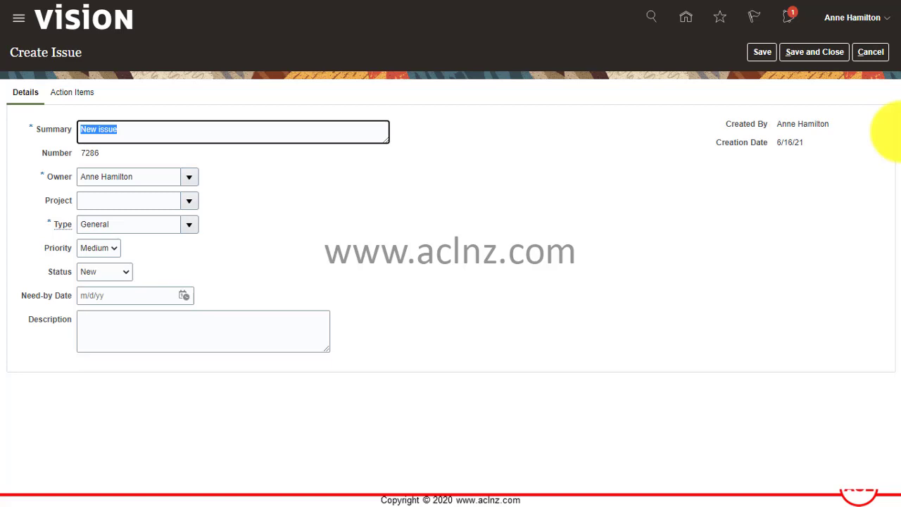
text(Unable to get access)
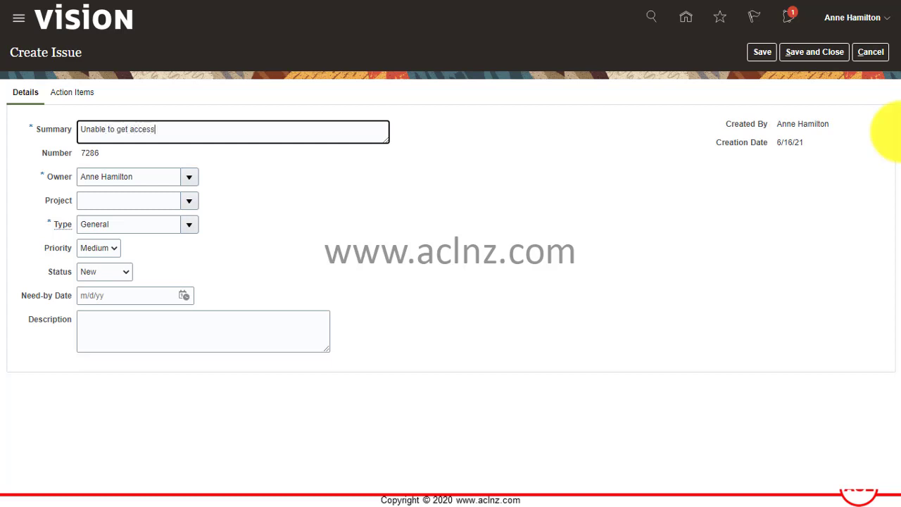
text( to Clo)
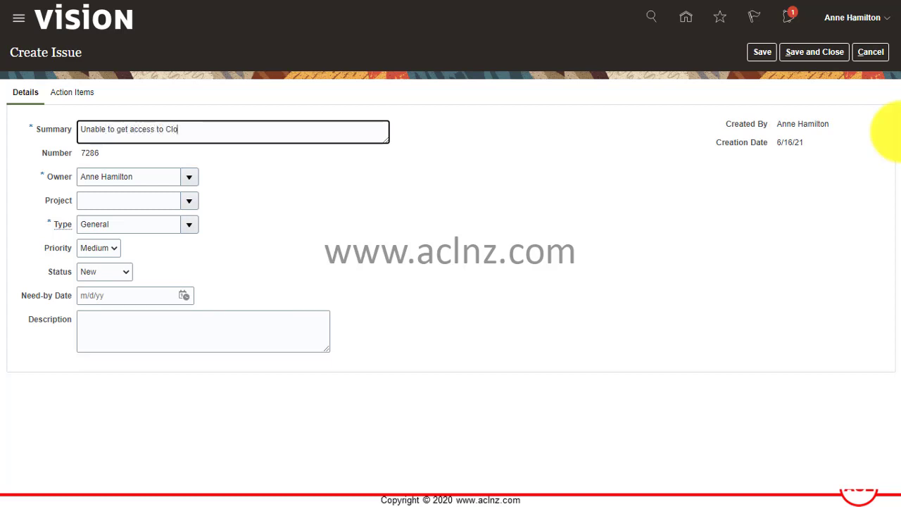
text(ud based ba)
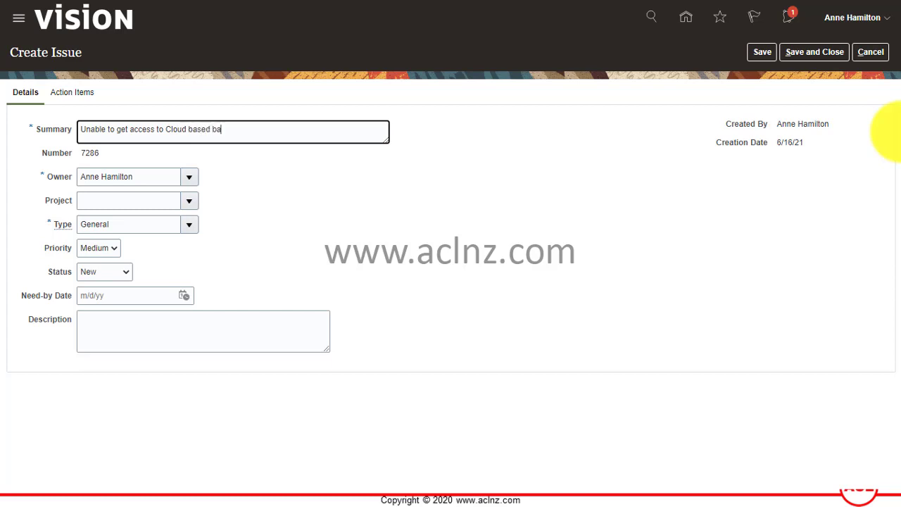
text(ckup)
text(.)
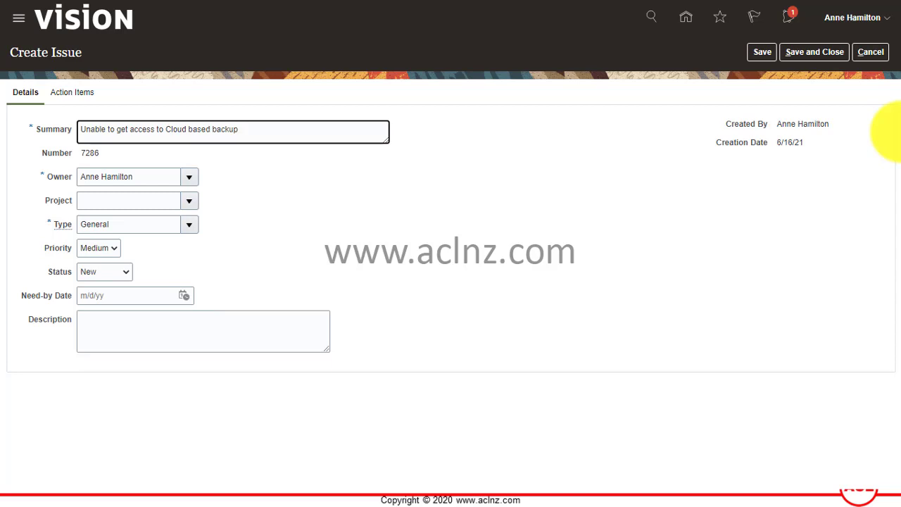
key(BackSpace)
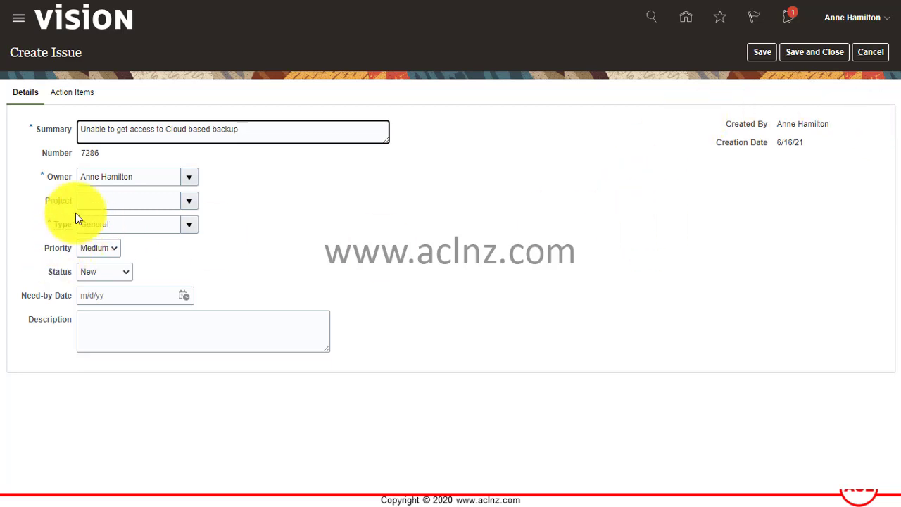
- Assign the issue to WayFire ERP Implementation Project with issue type Delay
click(188, 200)
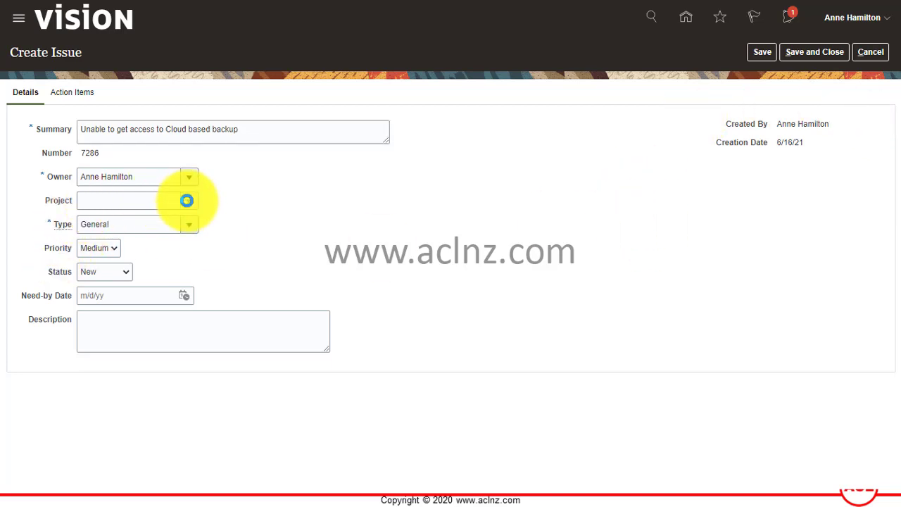
text(W)
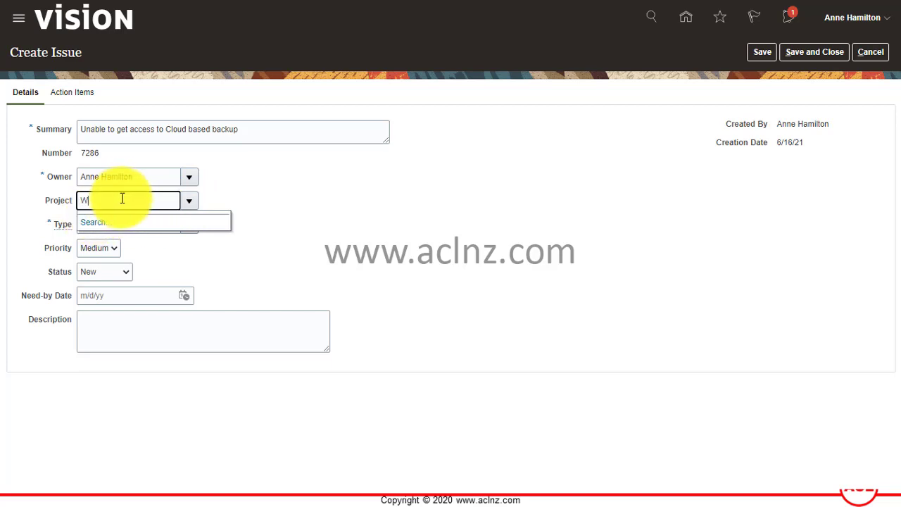
text(ay)
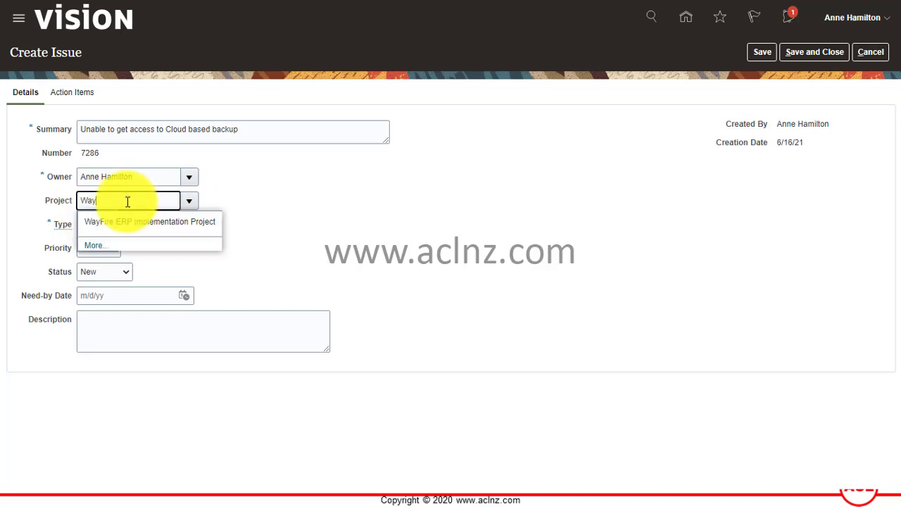
click(131, 222)
click(137, 223)
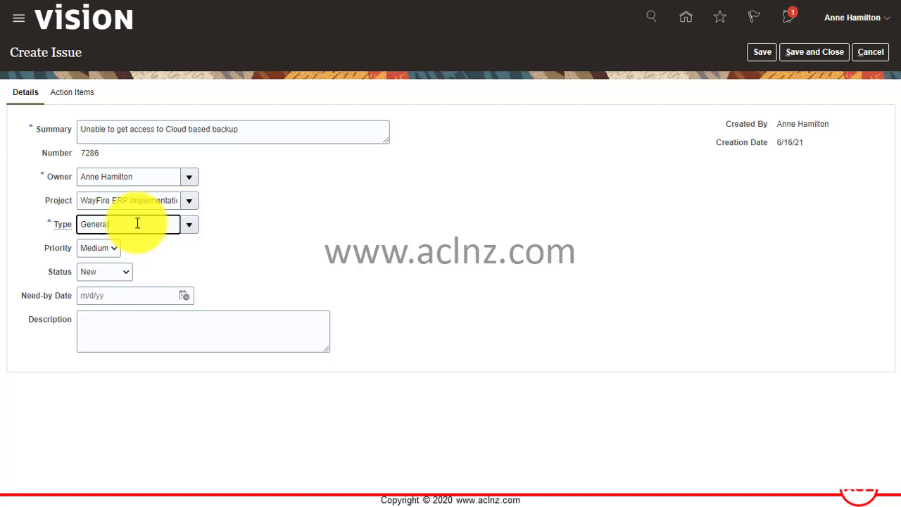
click(190, 225)
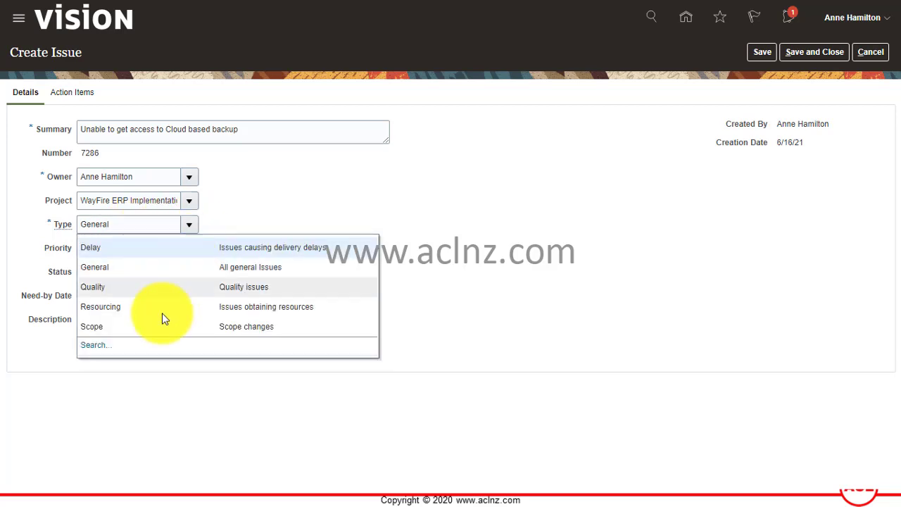
click(122, 269)
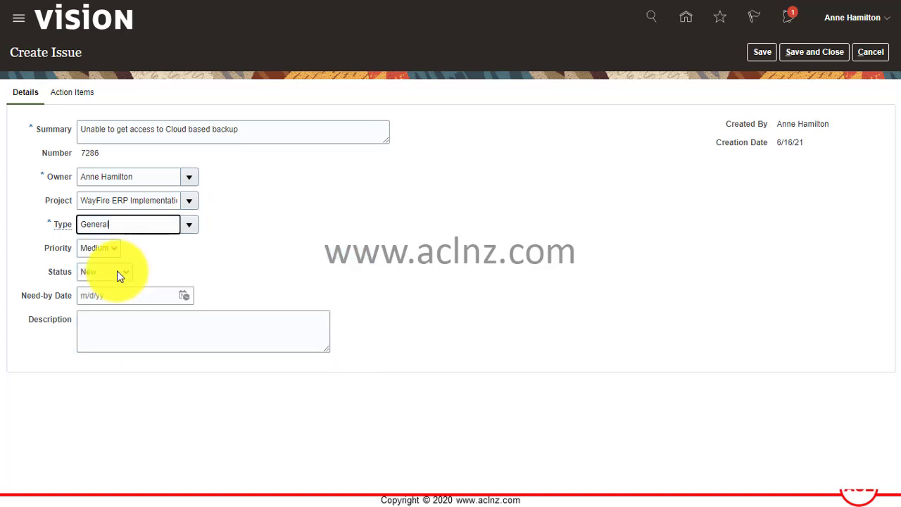
click(188, 227)
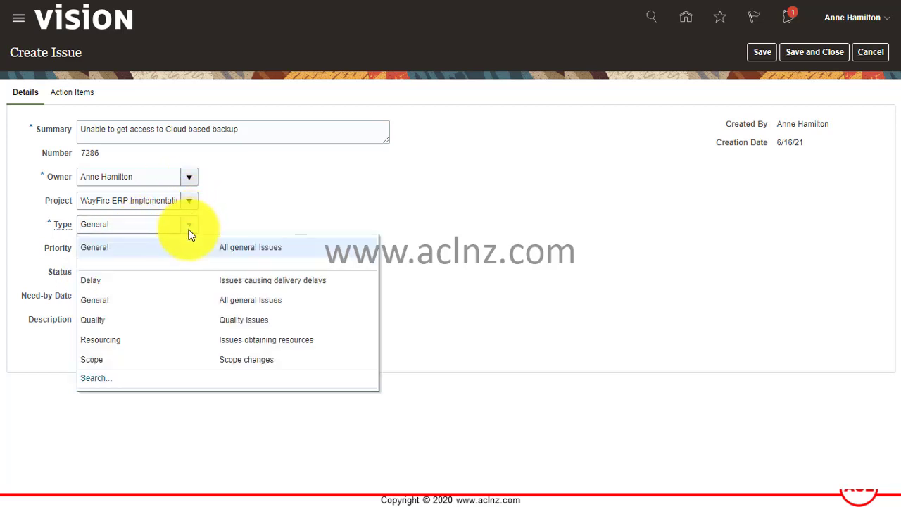
click(186, 281)
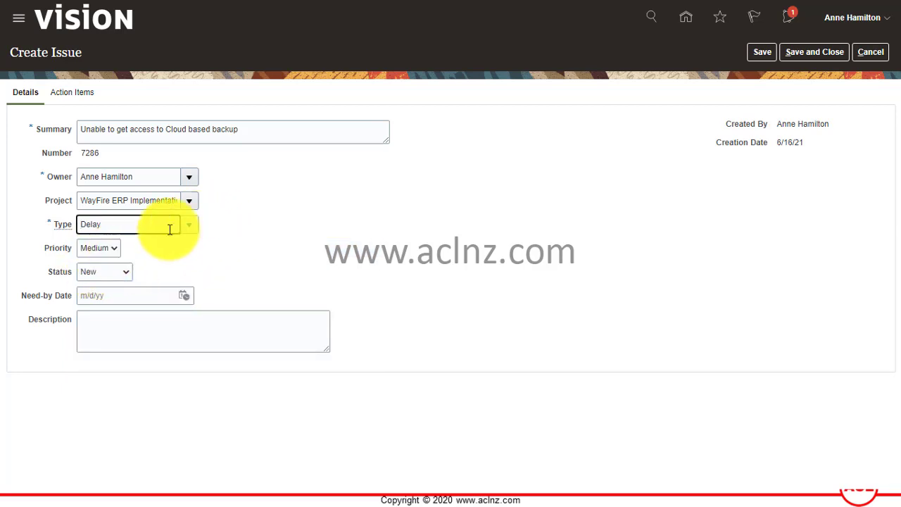
- Set the issue priority to High and the need-by date to 6/18/21
click(113, 251)
click(103, 261)
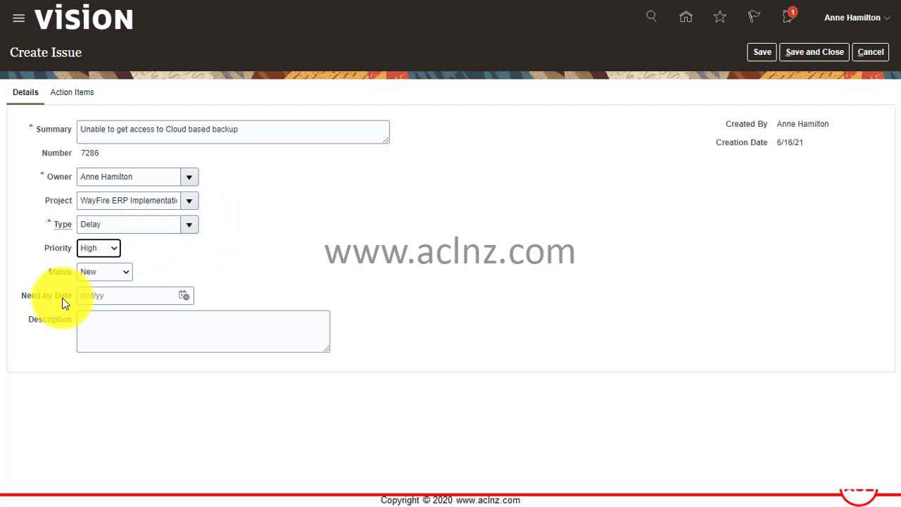
click(127, 296)
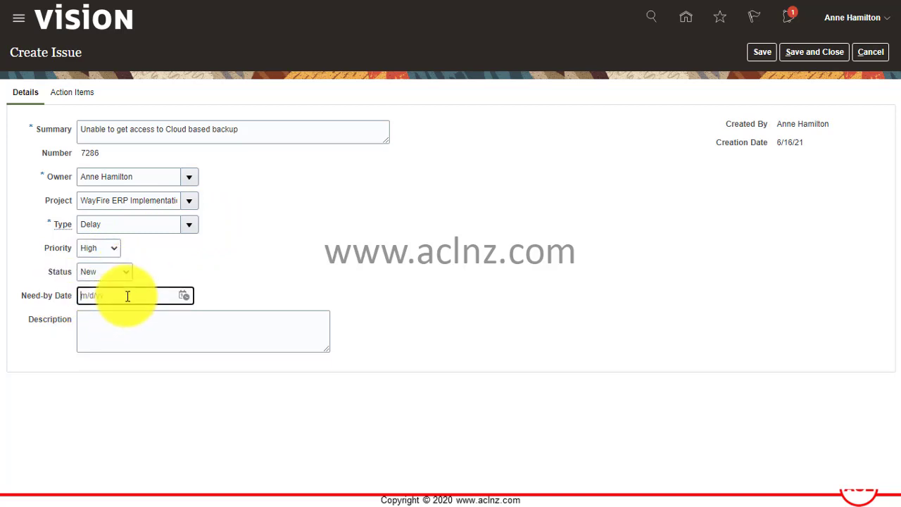
click(183, 295)
click(315, 395)
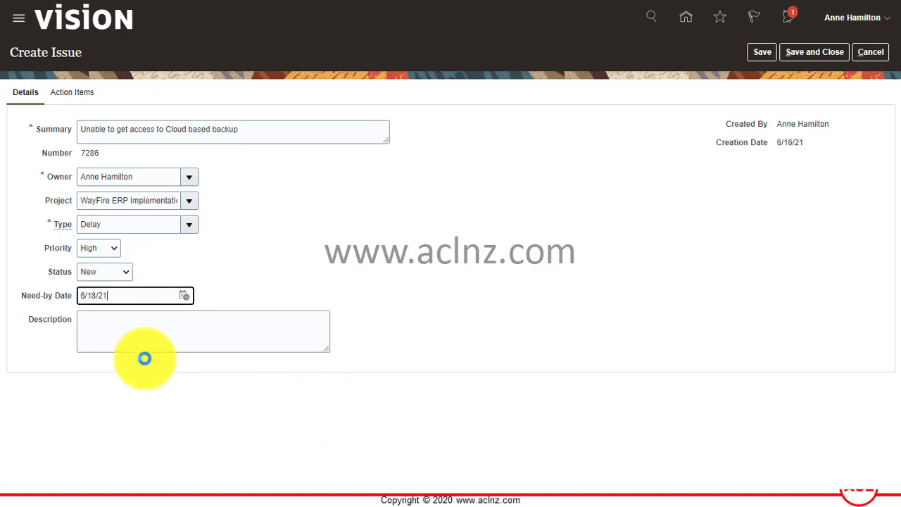
click(162, 338)
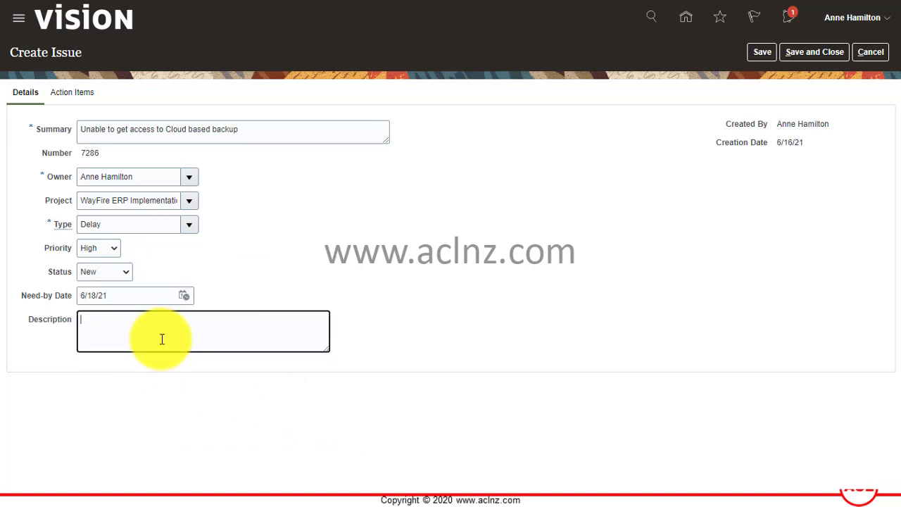
- Describe being unable to take project backup on the Cloud storage, and append 'storage' to the summary
text(Due to this issue I am unable to take)
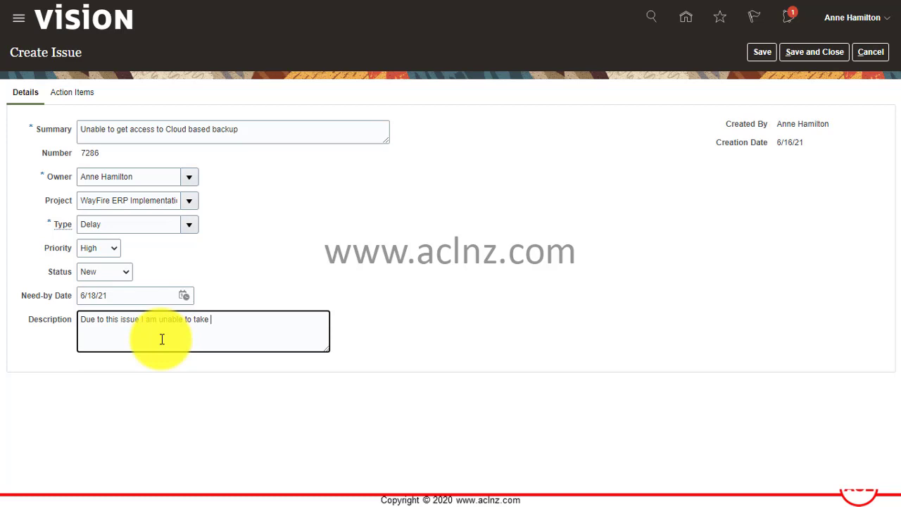
text( projh)
text(ect sha)
key(BackSpace)
key(BackSpace)
key(BackSpace)
key(BackSpace)
text(backup on the Cloud)
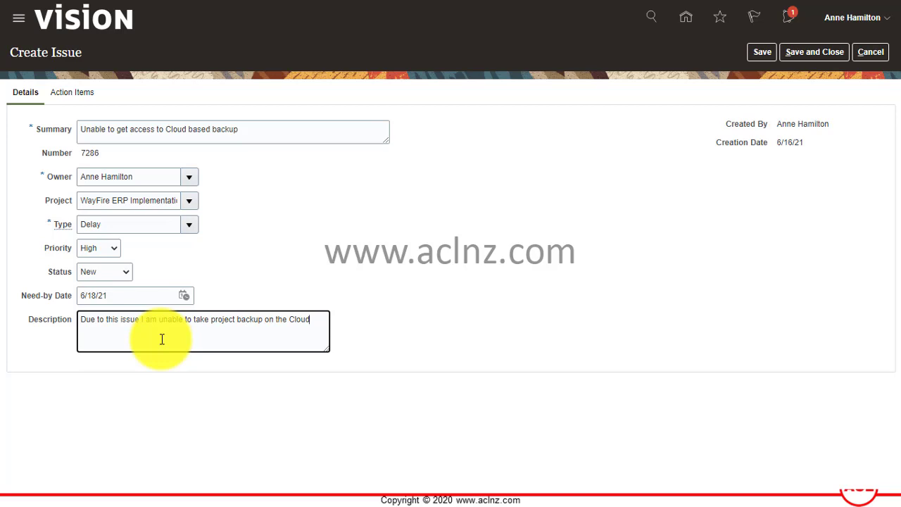
text( storage)
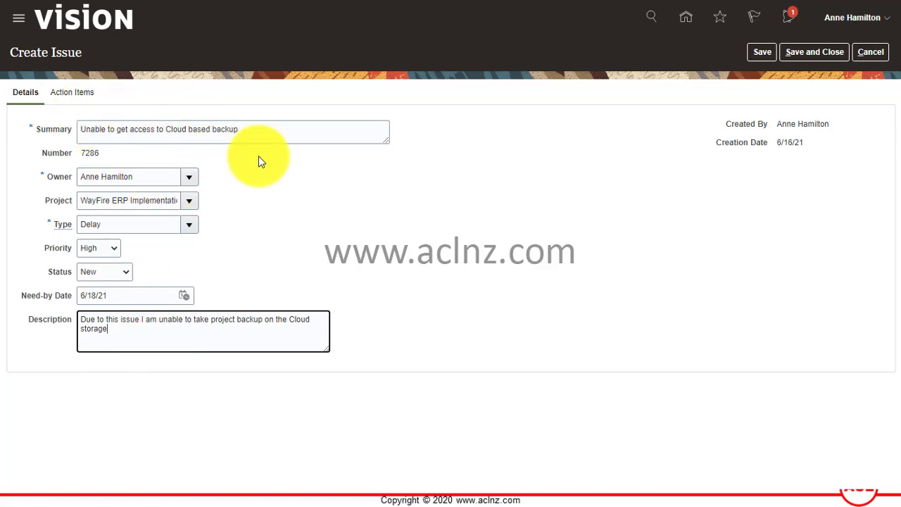
click(276, 124)
text(s)
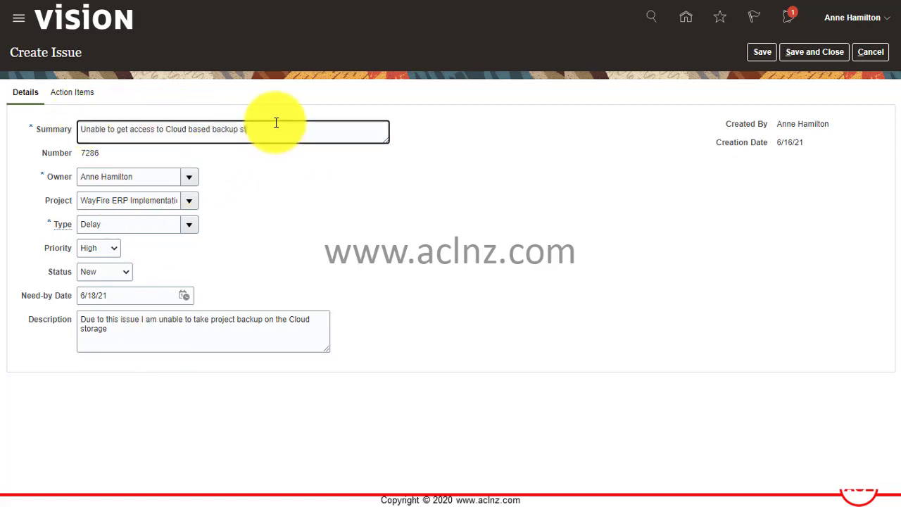
text(torage)
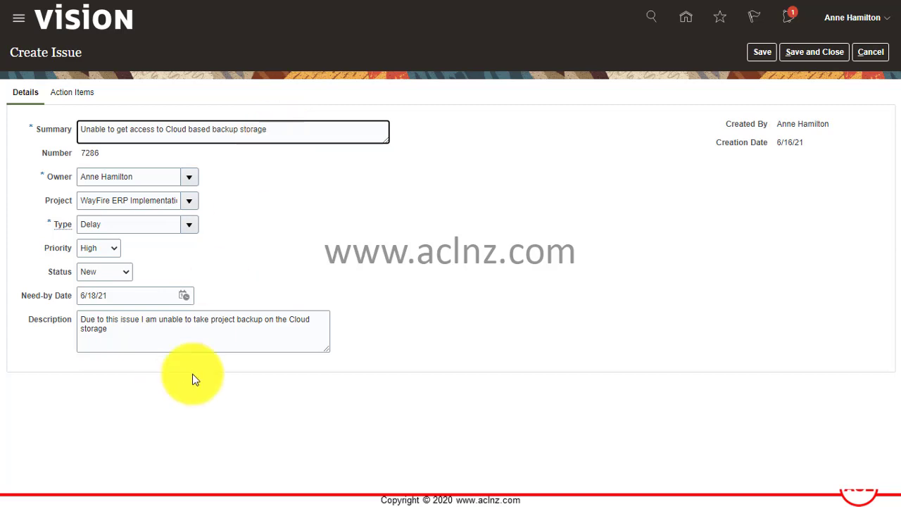
click(227, 331)
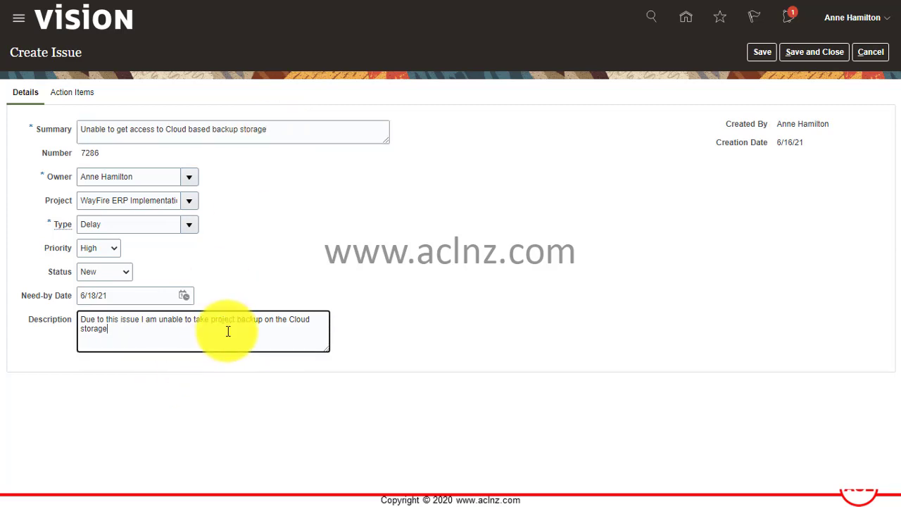
- Save the issue, check its 6/18/21 row in Manage Issues, and reopen it
click(808, 54)
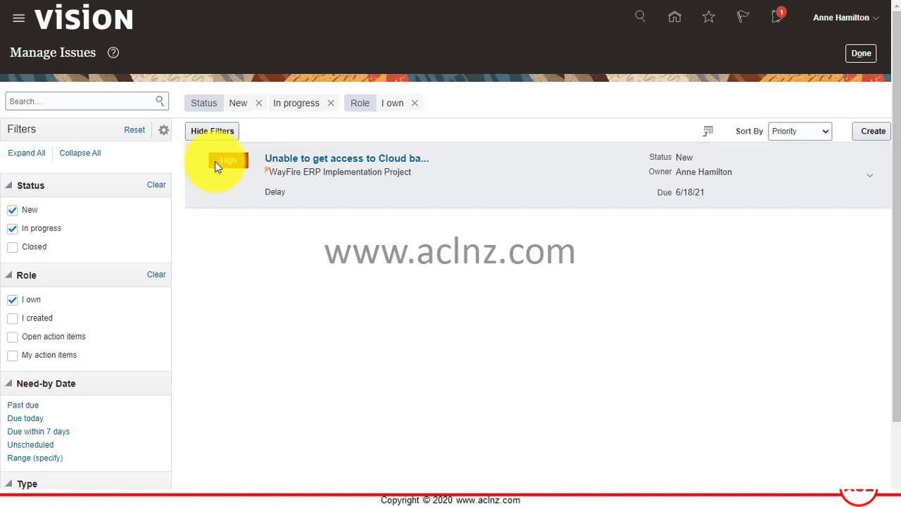
double_click(708, 192)
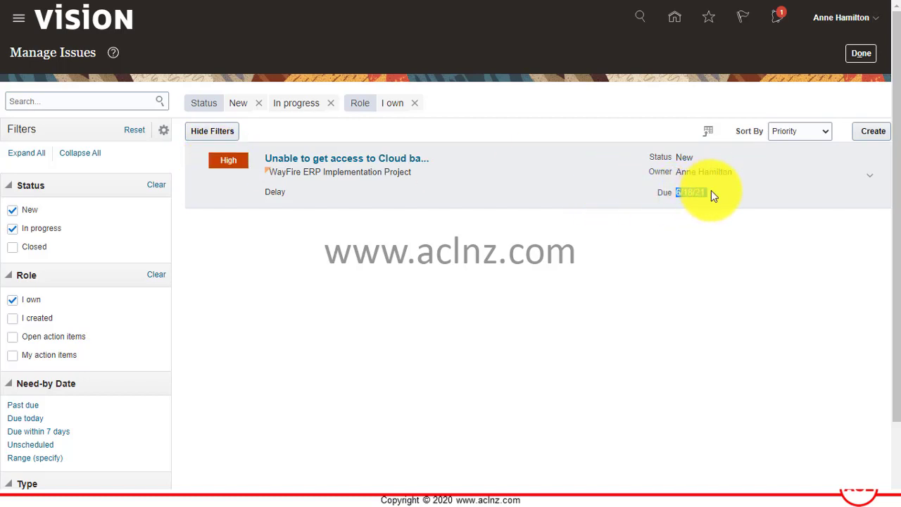
click(320, 164)
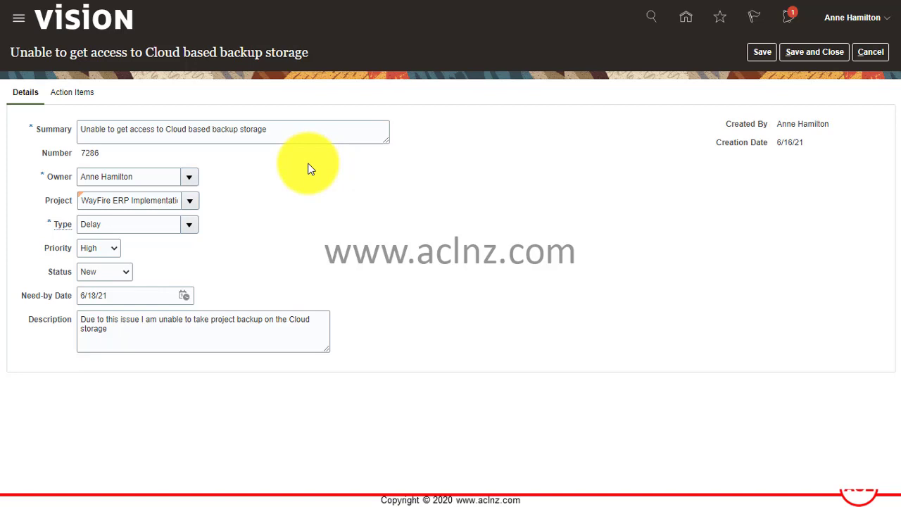
- Add an action item 'Raise a Priority-1 Service request' due June 18
click(64, 96)
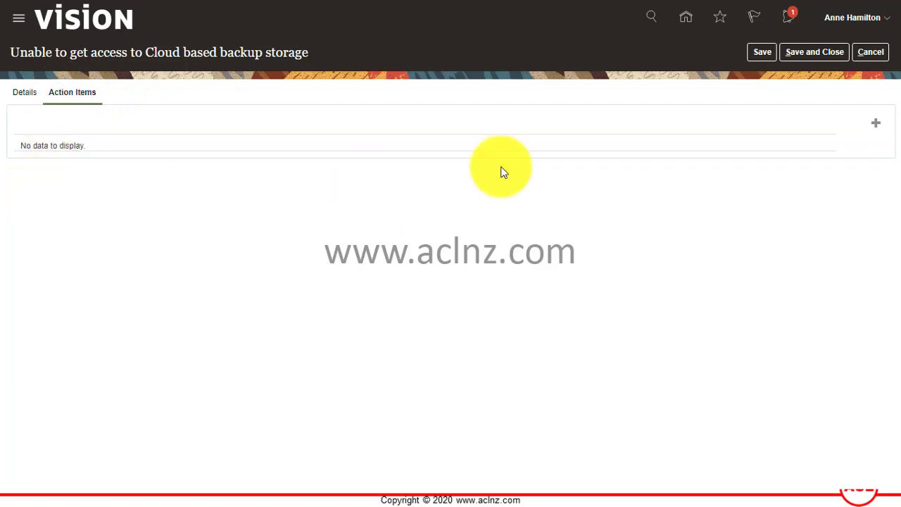
click(875, 123)
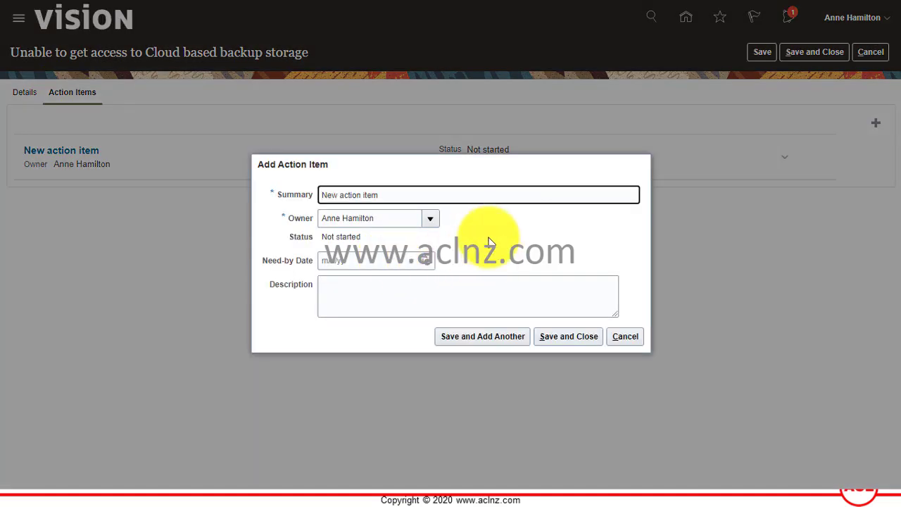
text(Raise a)
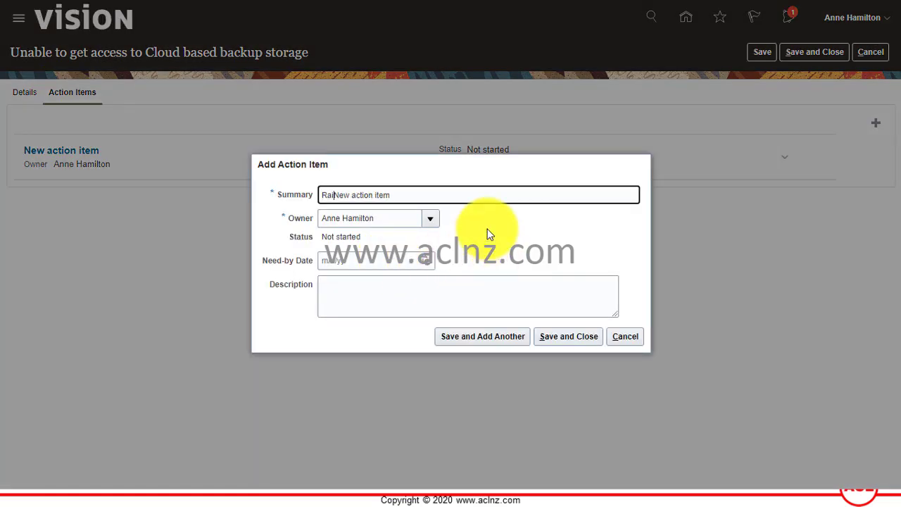
key(shift+End)
text(Priority-1 Service reque)
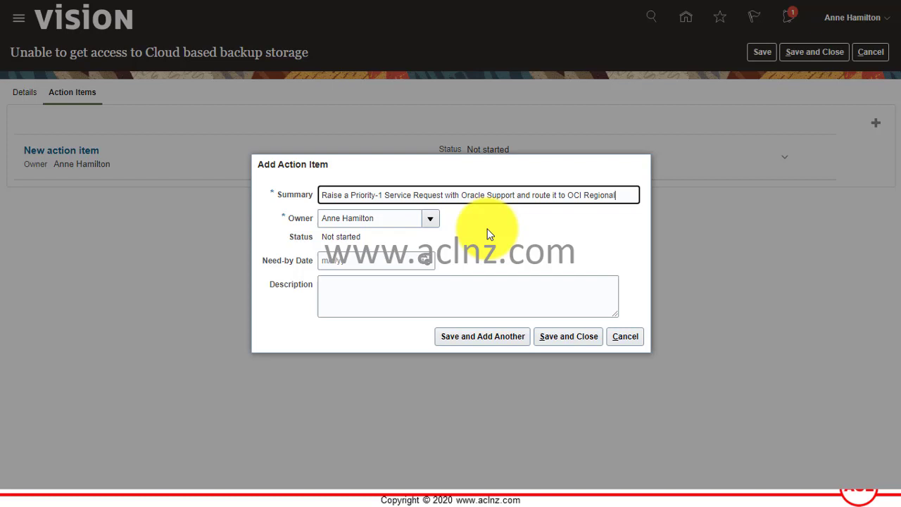
click(444, 295)
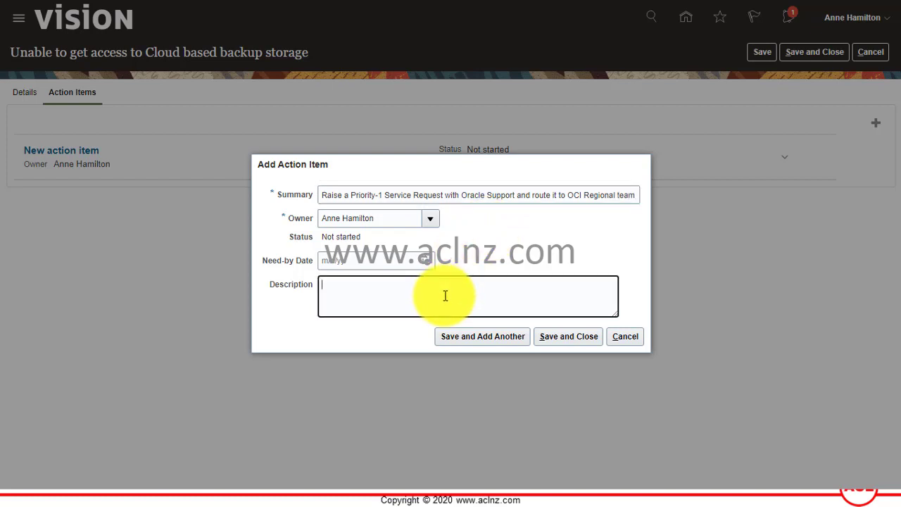
click(423, 265)
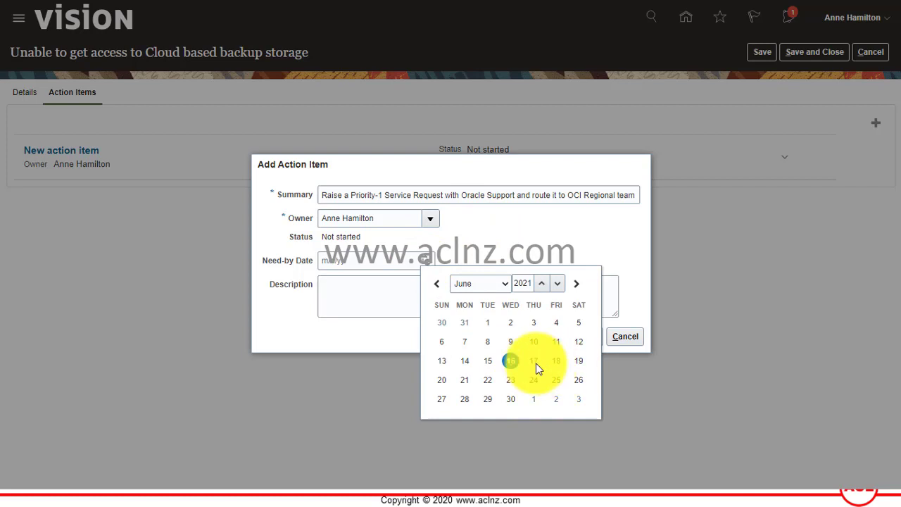
click(561, 369)
- Describe it as also emailing a contact with the client in CC, and save the action item
click(411, 299)
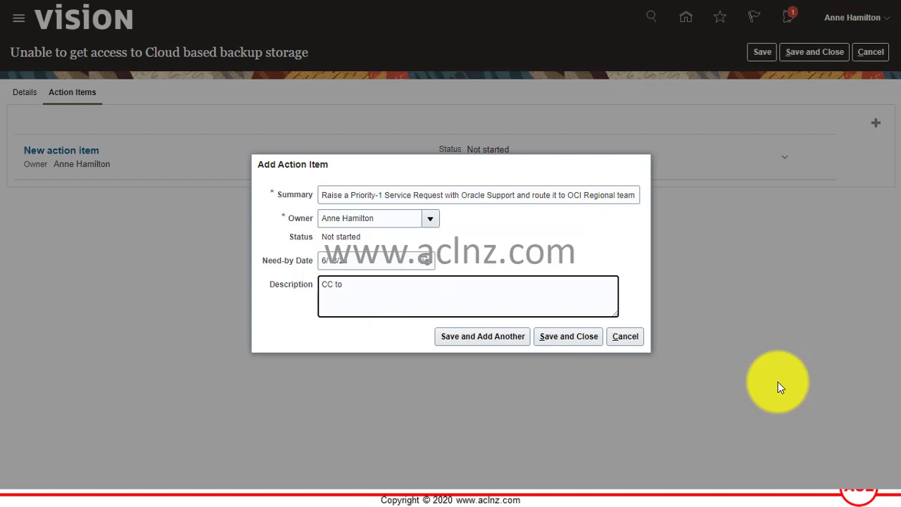
text(CC to)
key(Home)
text(Sent)
key(Home)
text(Also)
key(Delete)
text(sent email  to)
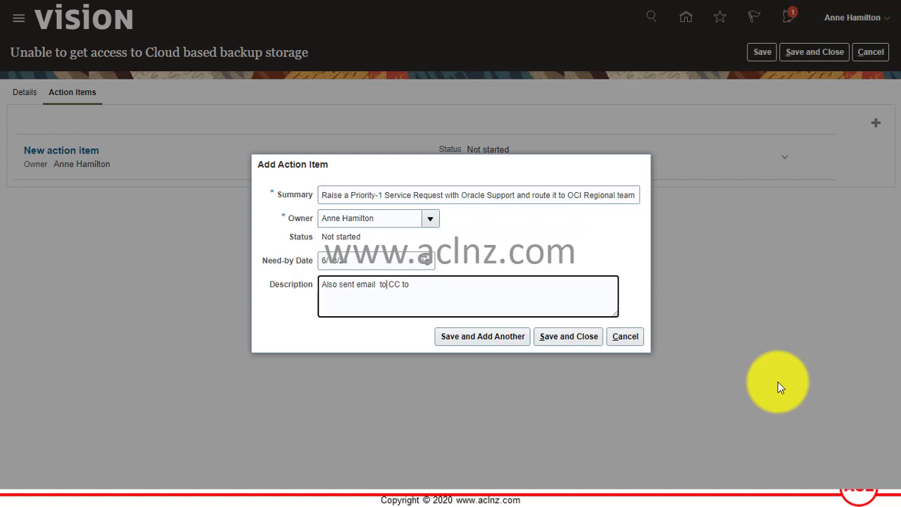
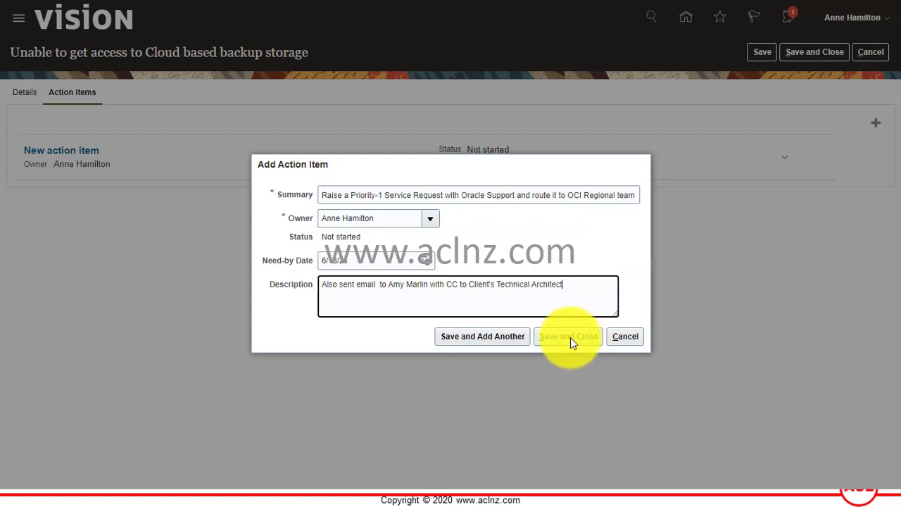
click(570, 337)
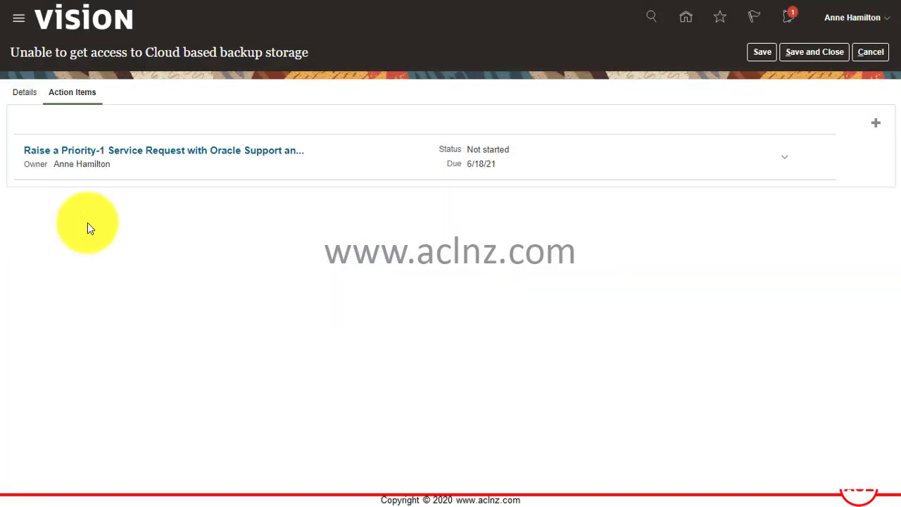
click(74, 96)
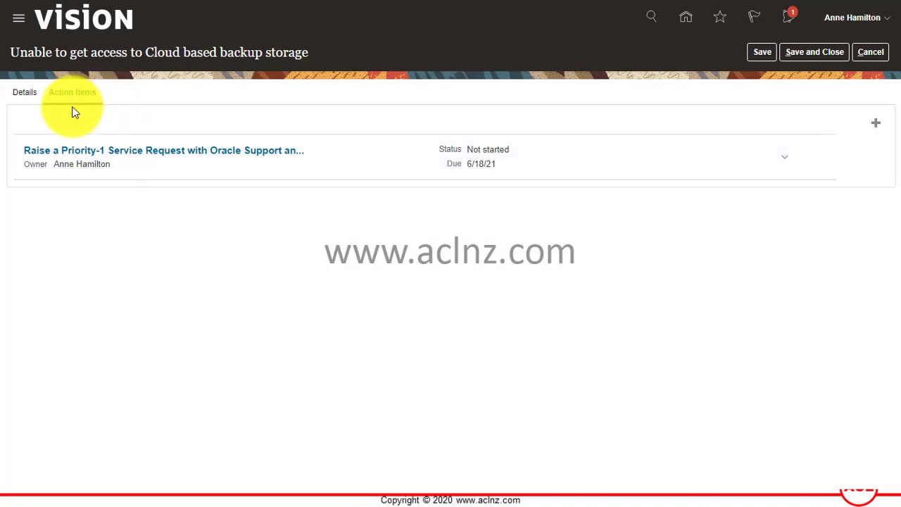
click(22, 99)
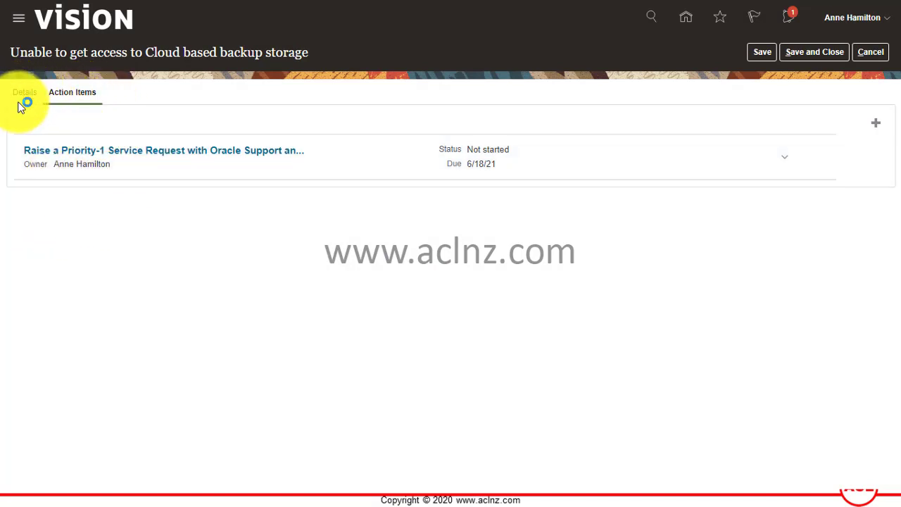
click(69, 97)
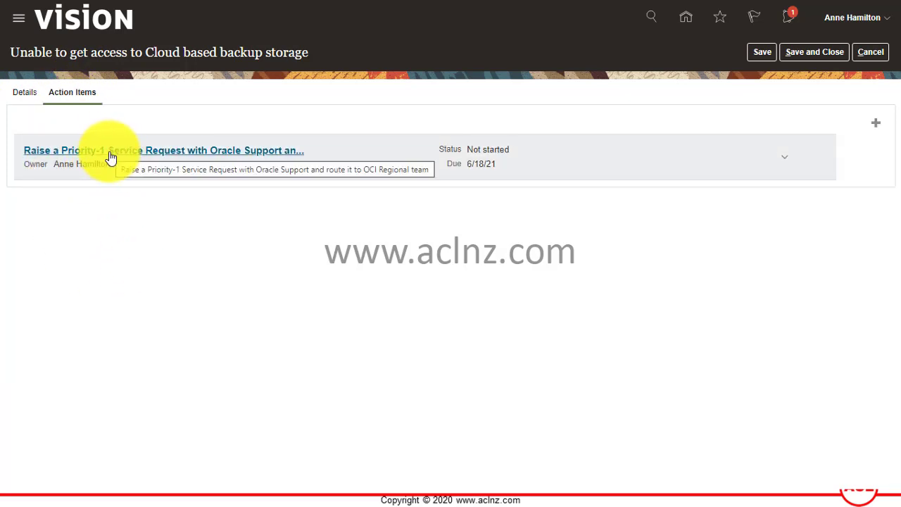
click(110, 159)
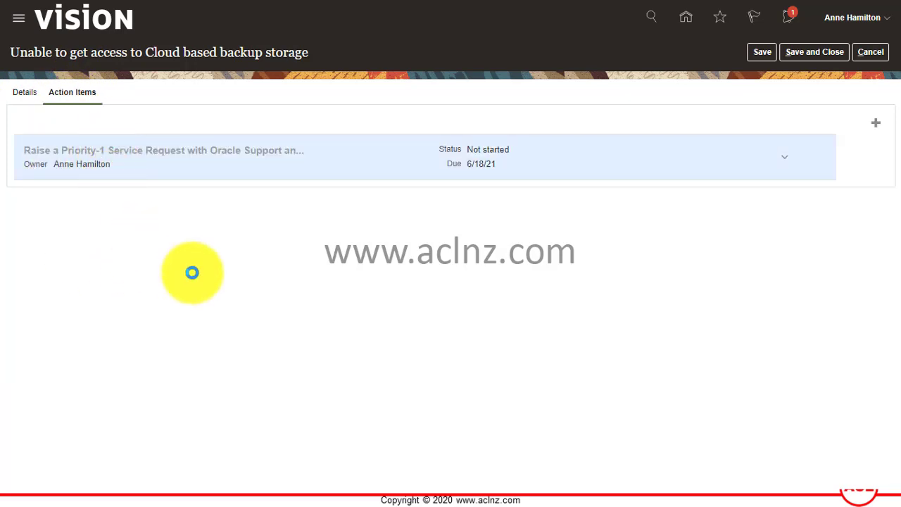
click(133, 150)
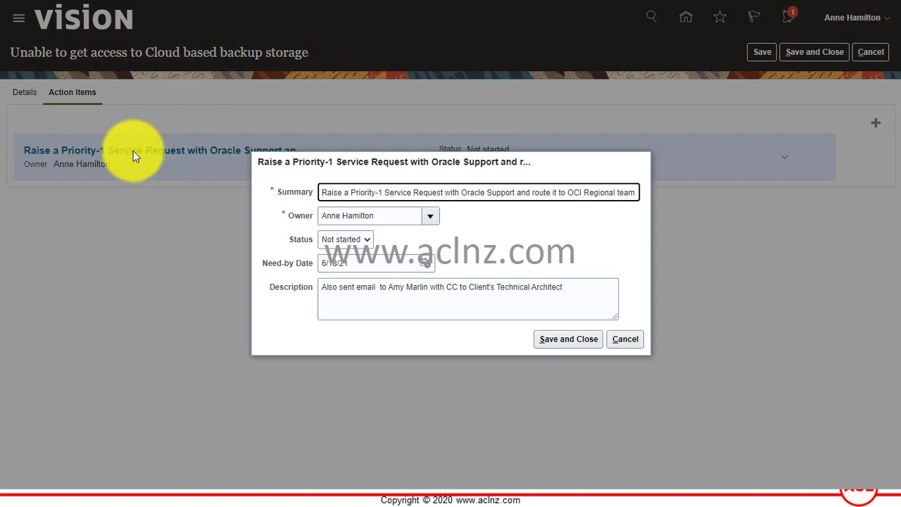
click(623, 339)
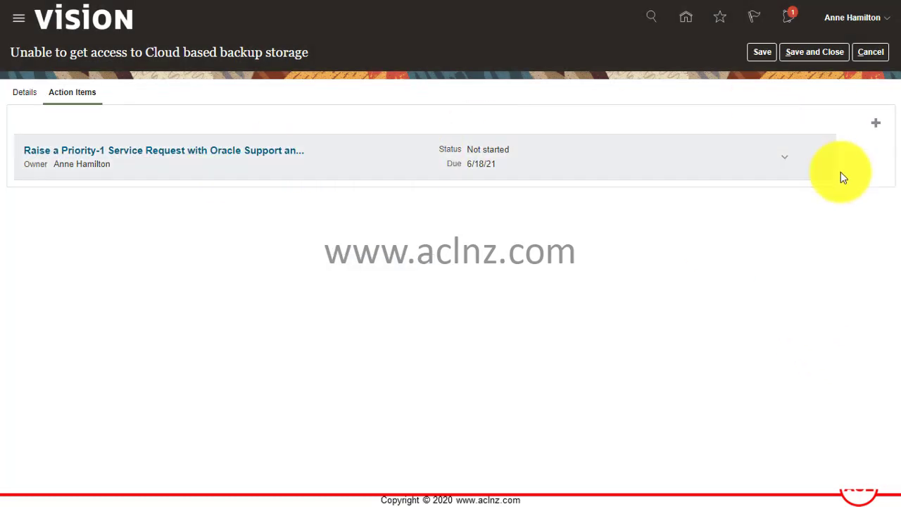
- Add a second action item to take tape drive backups until the cloud backup issue is resolved
click(876, 128)
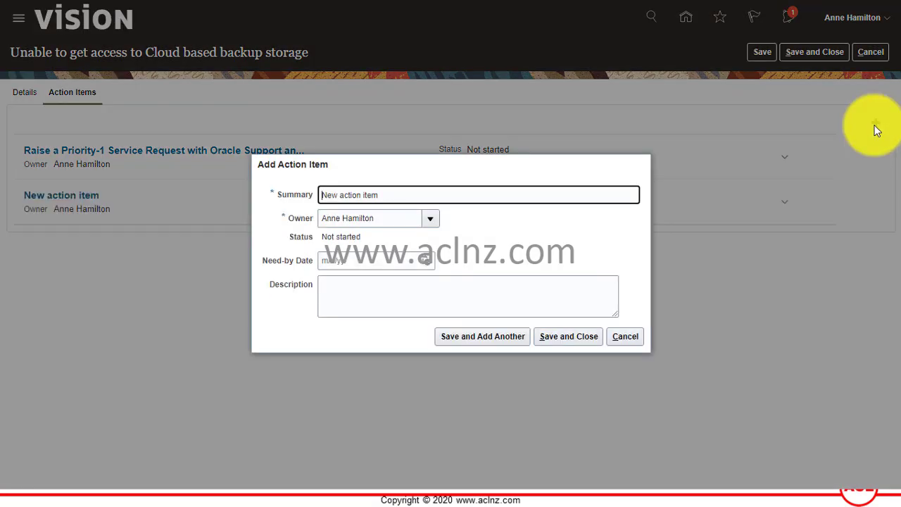
click(629, 337)
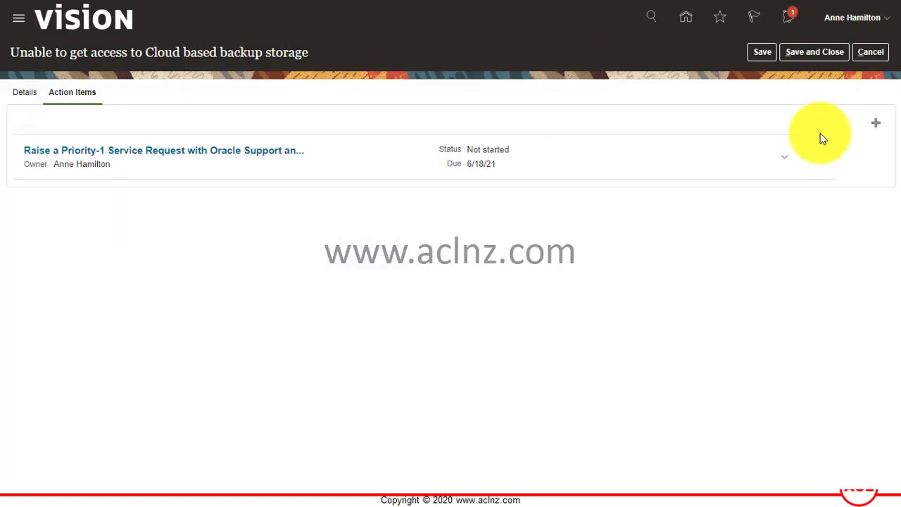
click(876, 122)
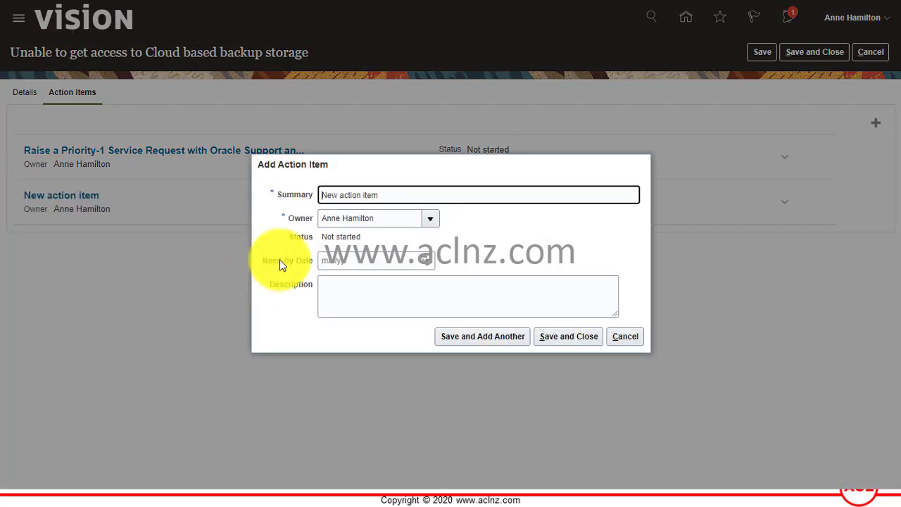
click(348, 195)
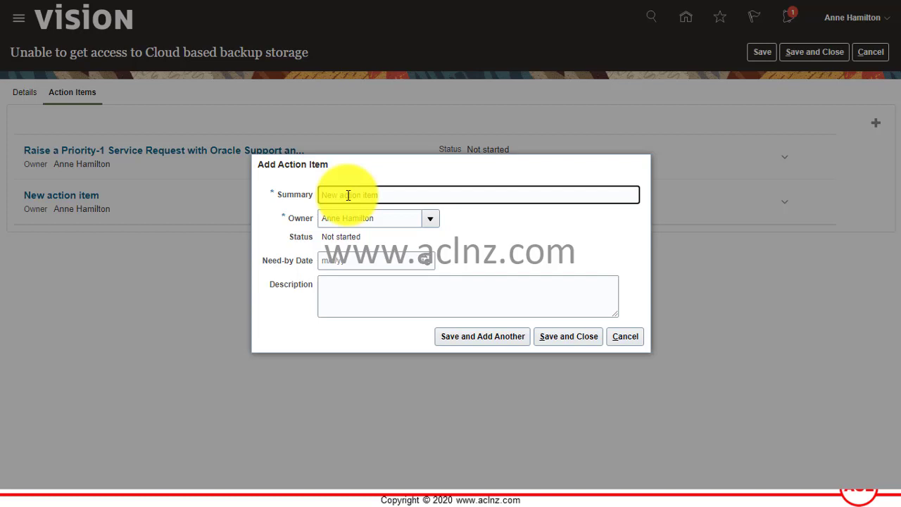
text(As a new action item)
key(ctrl+shift+Left)
key(ctrl+shift+Left)
key(ctrl+shift+Left)
text(fo)
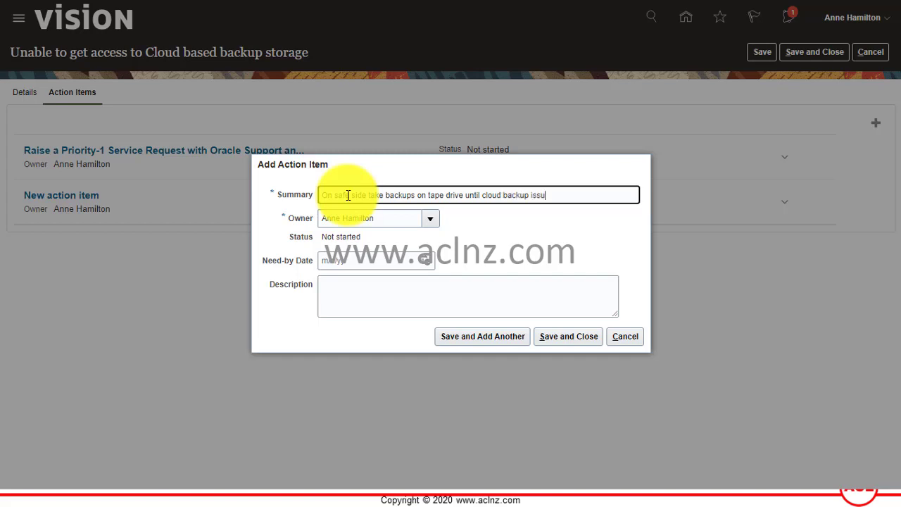
text(e gets resolved)
- Set its need-by date to June 17, 2021 and save the action item
click(395, 261)
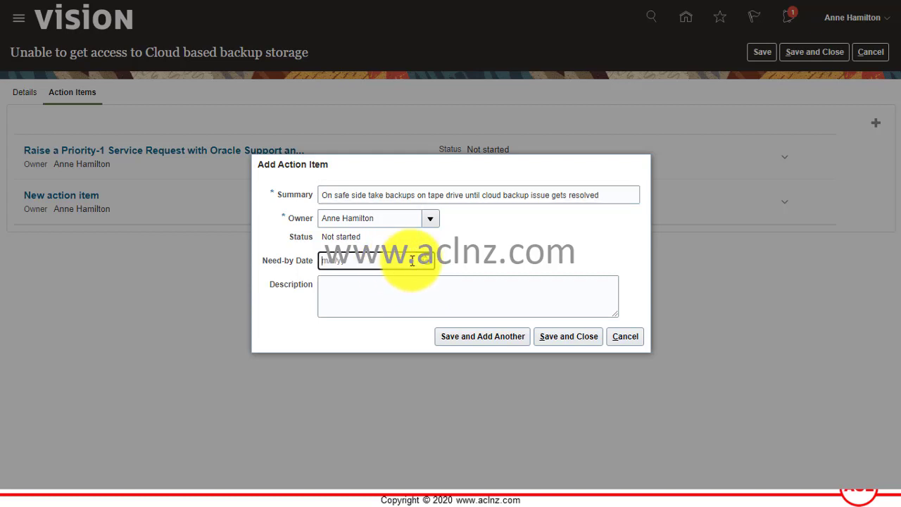
click(423, 260)
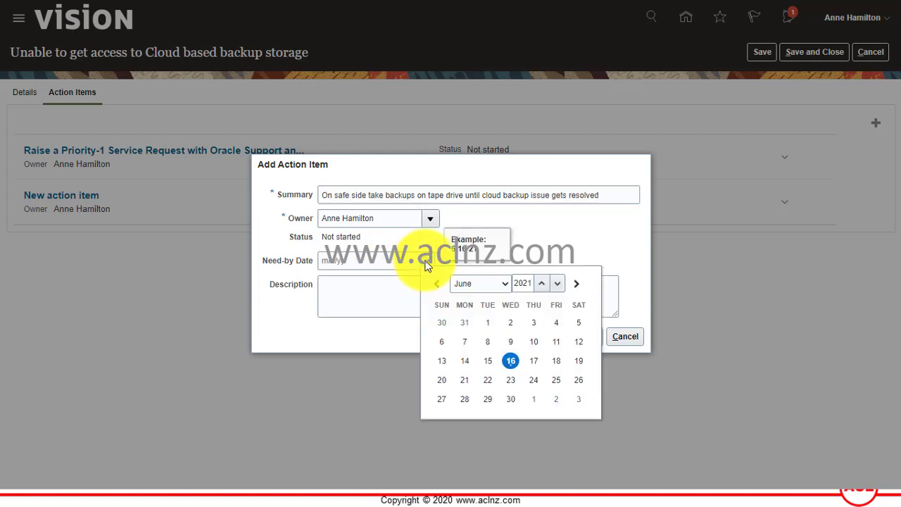
click(533, 365)
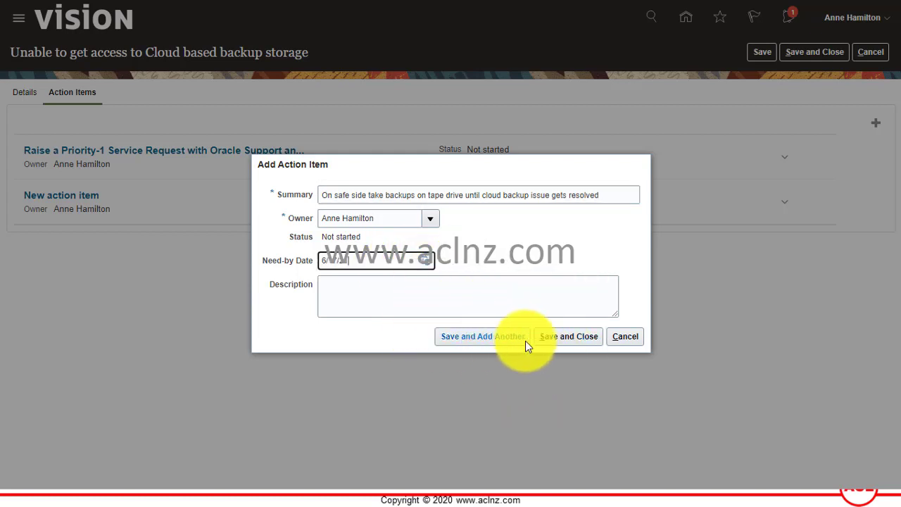
click(568, 340)
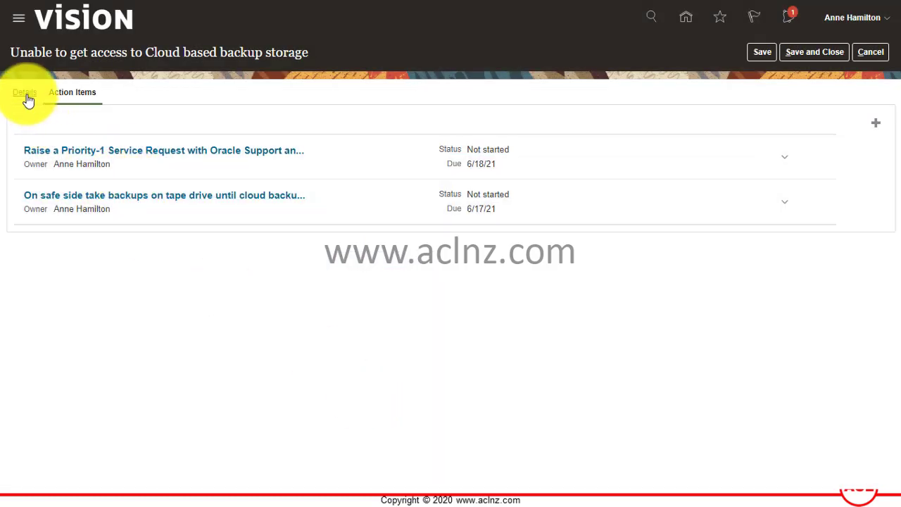
- Save the issue and return to the Manage Issues list
click(25, 96)
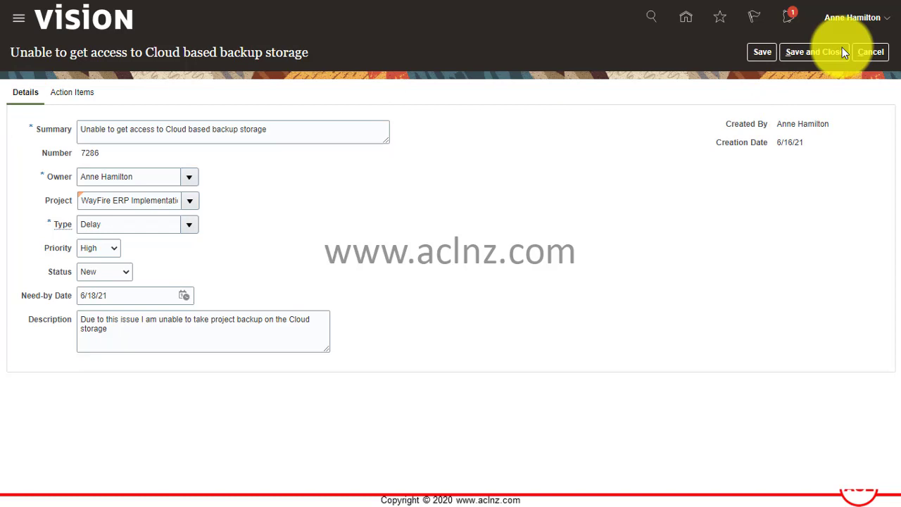
click(821, 53)
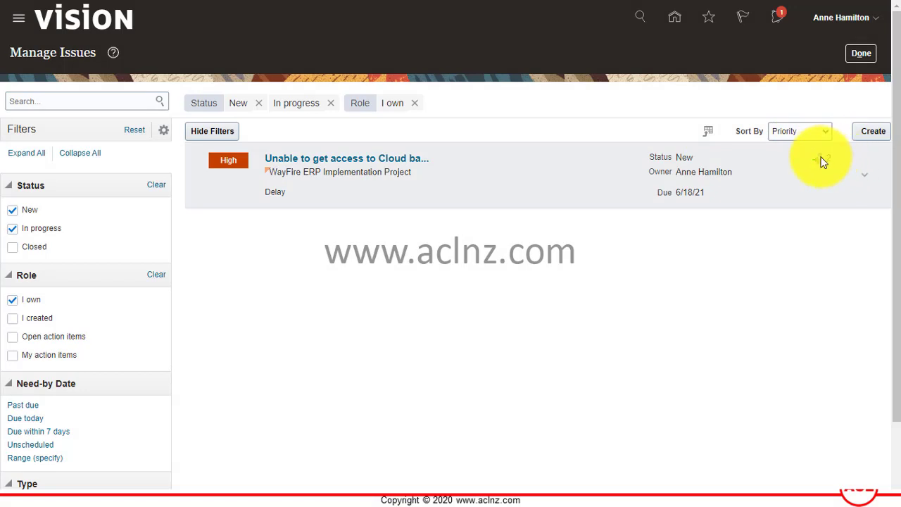
click(865, 174)
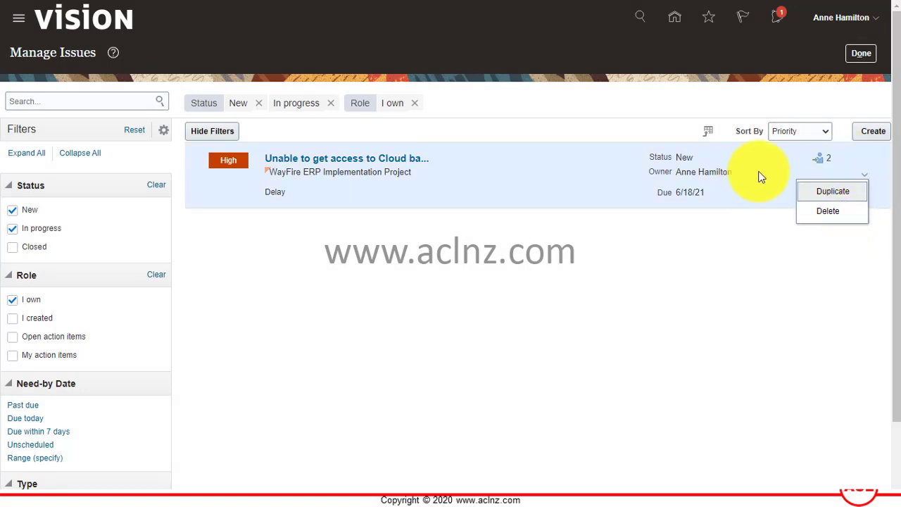
click(758, 175)
click(865, 181)
click(770, 180)
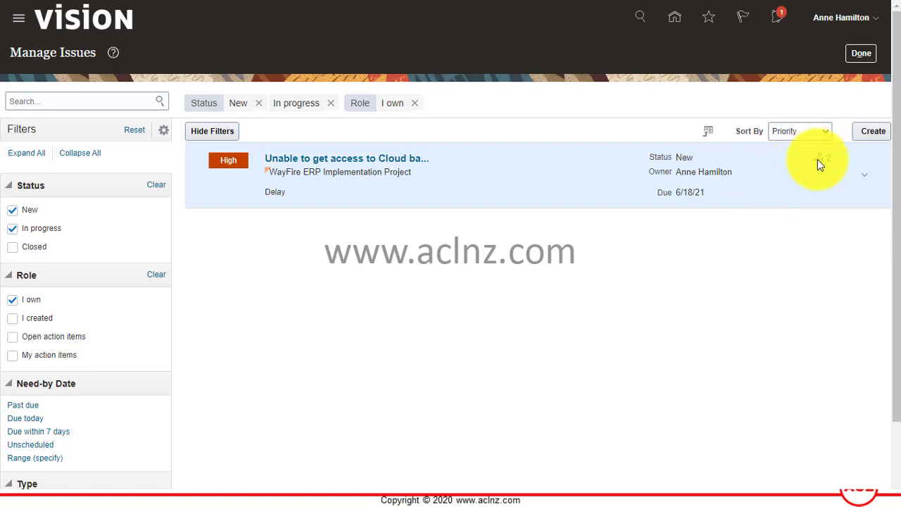
- Reopen the issue to confirm its two action items, then cancel out
click(340, 165)
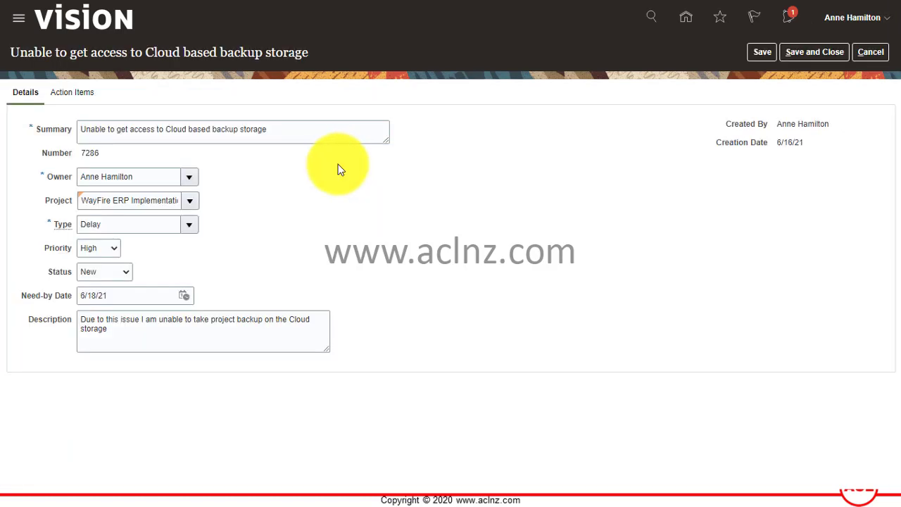
click(69, 93)
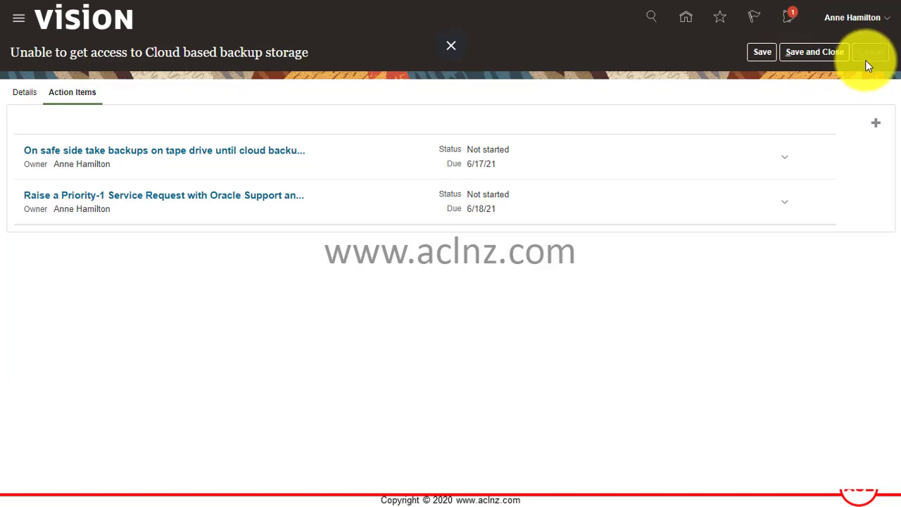
click(870, 53)
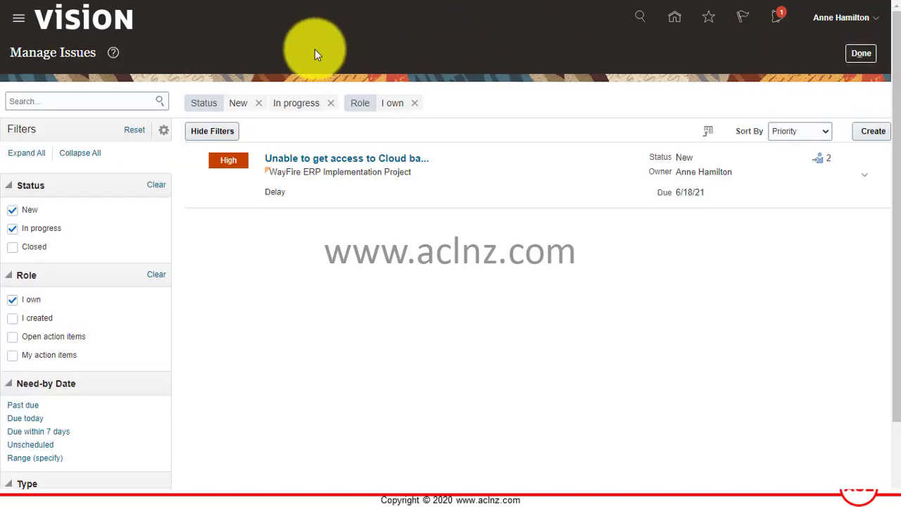
- Uncheck the New, In progress, My action items and I own filters in Manage Issues
scroll(252, 318, down, 2)
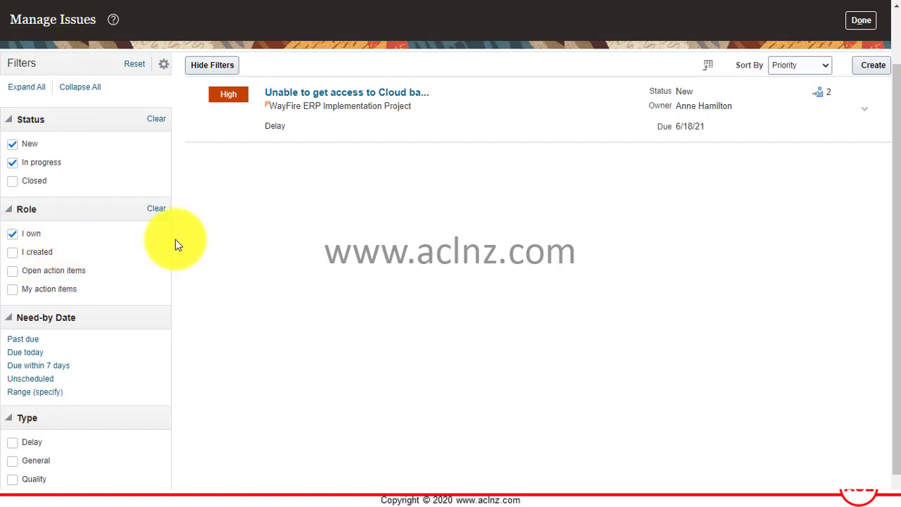
scroll(175, 242, down, 1)
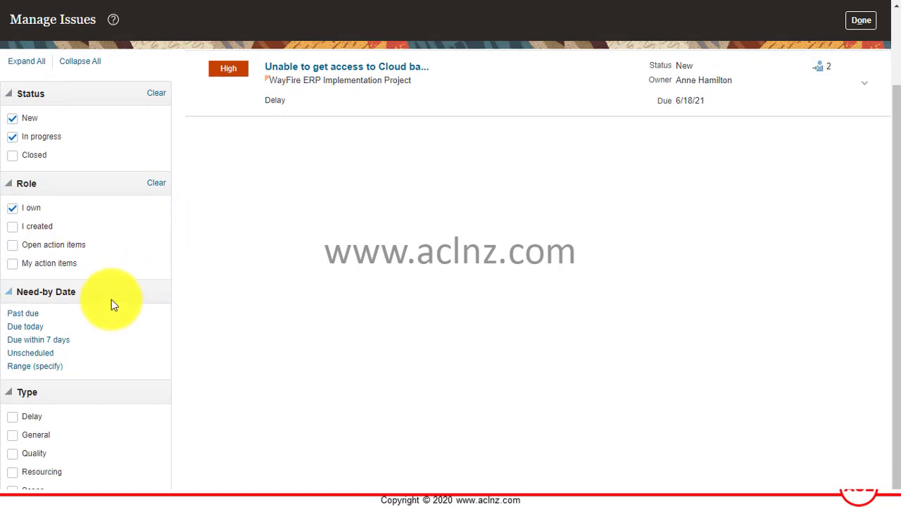
click(12, 264)
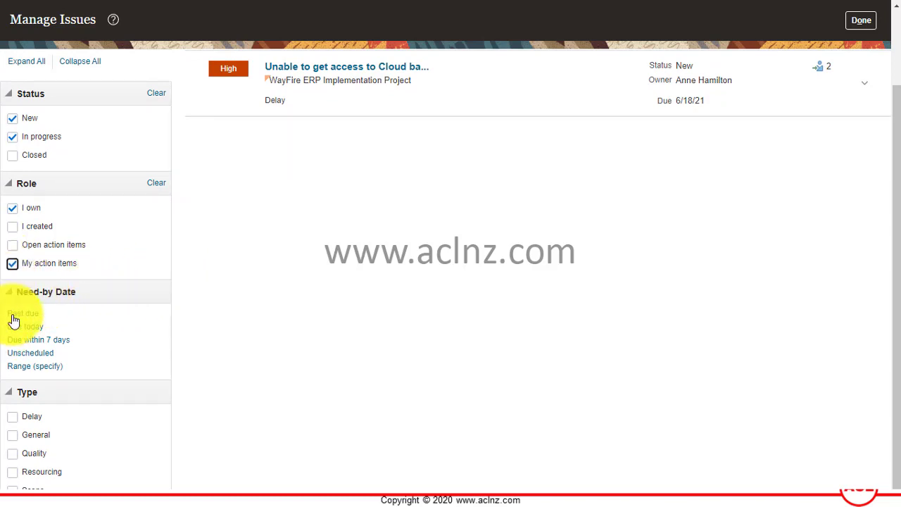
scroll(269, 271, up, 3)
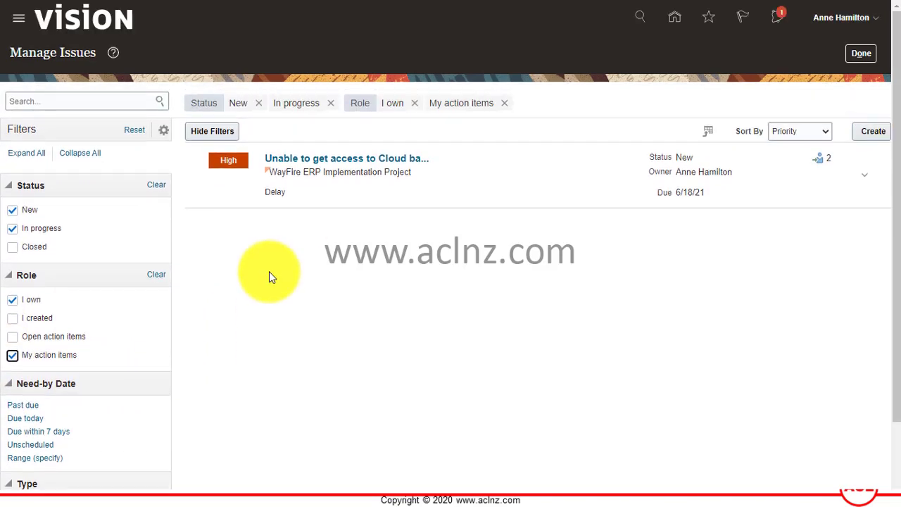
click(12, 228)
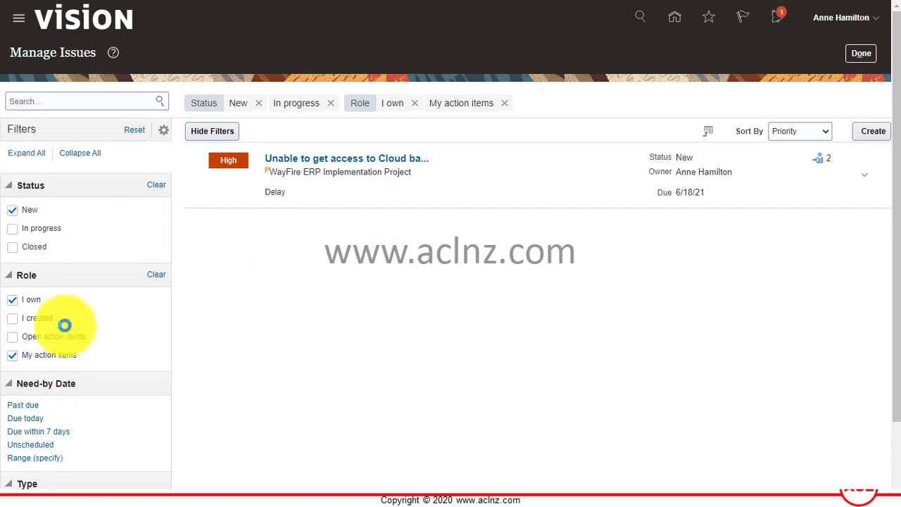
click(11, 210)
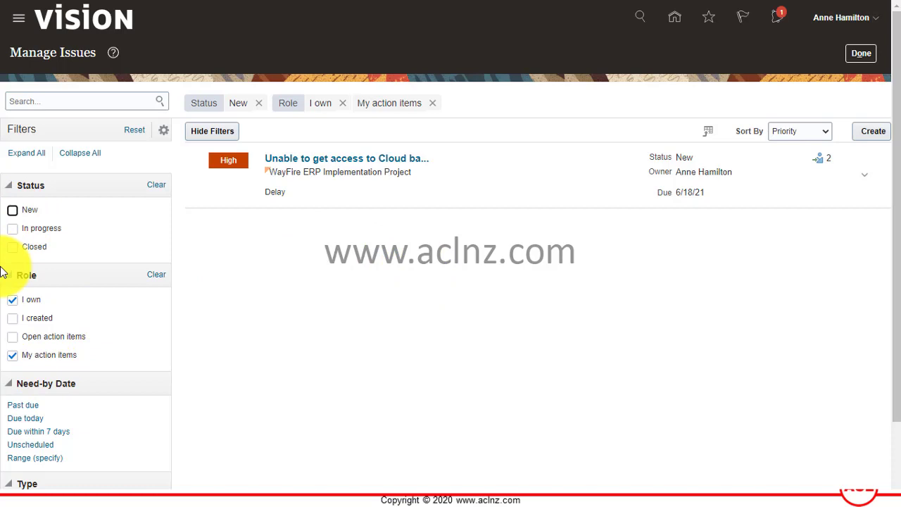
click(13, 300)
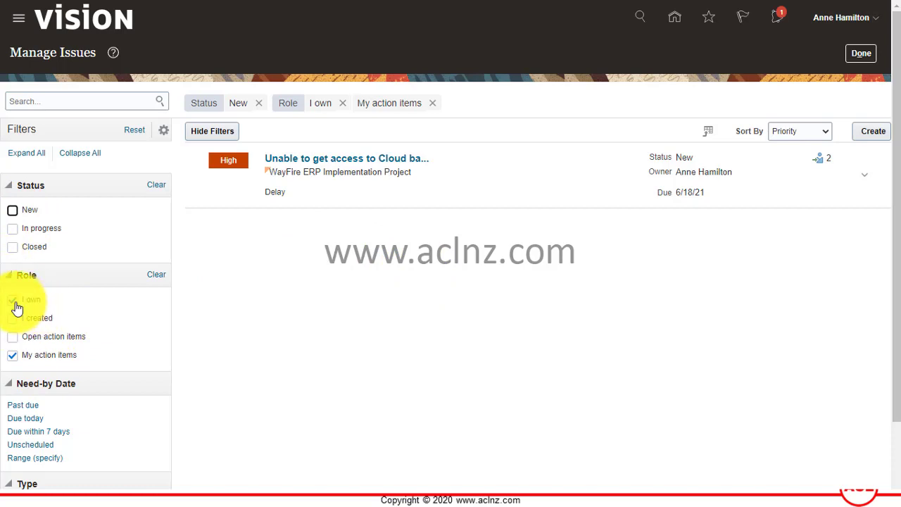
click(25, 355)
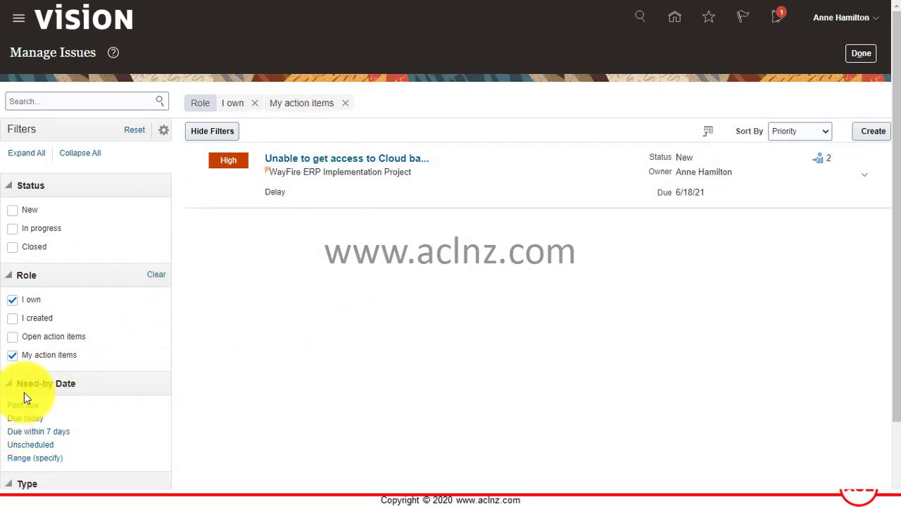
click(11, 356)
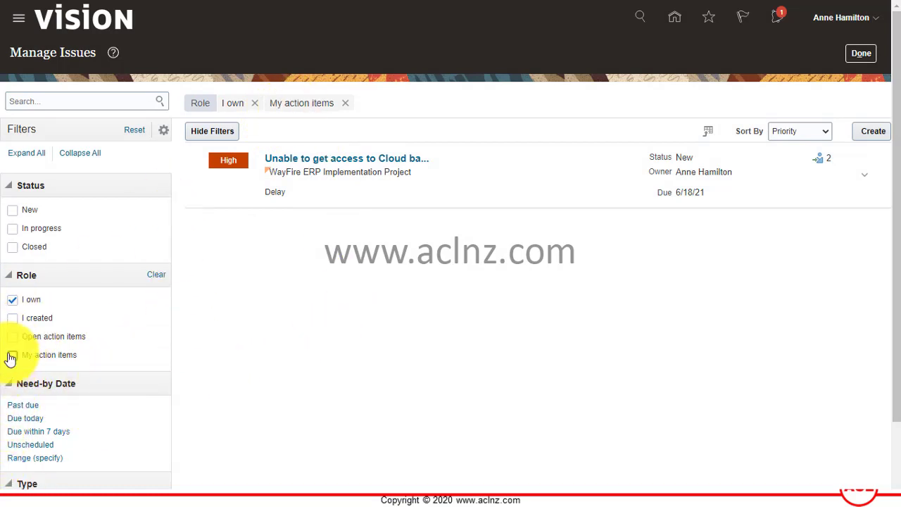
click(4, 302)
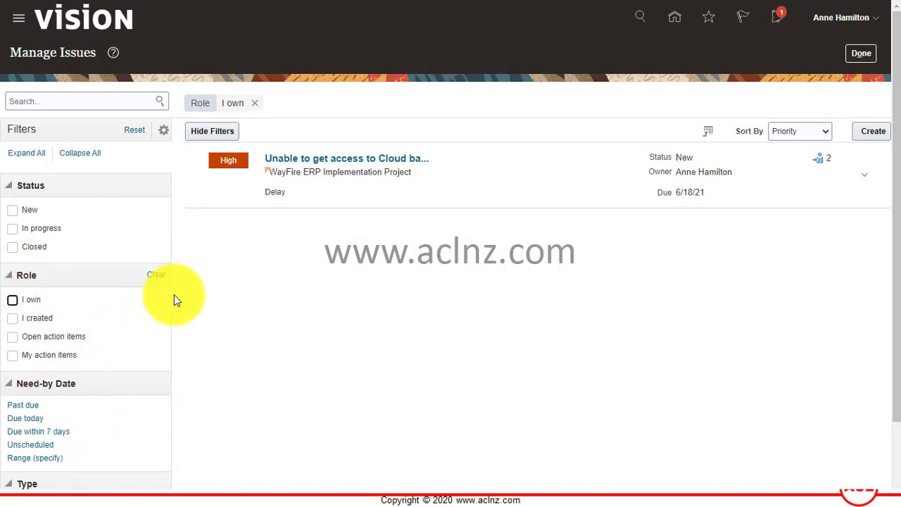
- Review owners and due dates of the High-priority issues among all 39 listed
scroll(190, 316, down, 3)
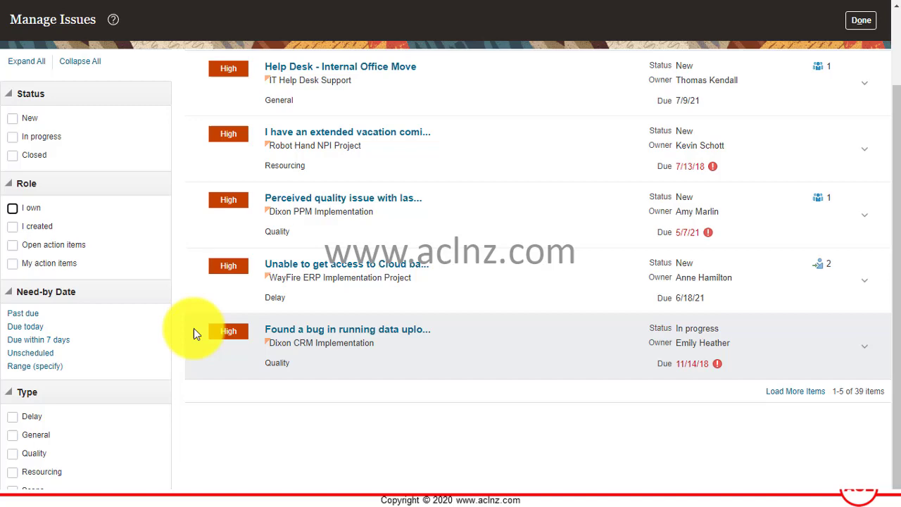
scroll(229, 380, up, 1)
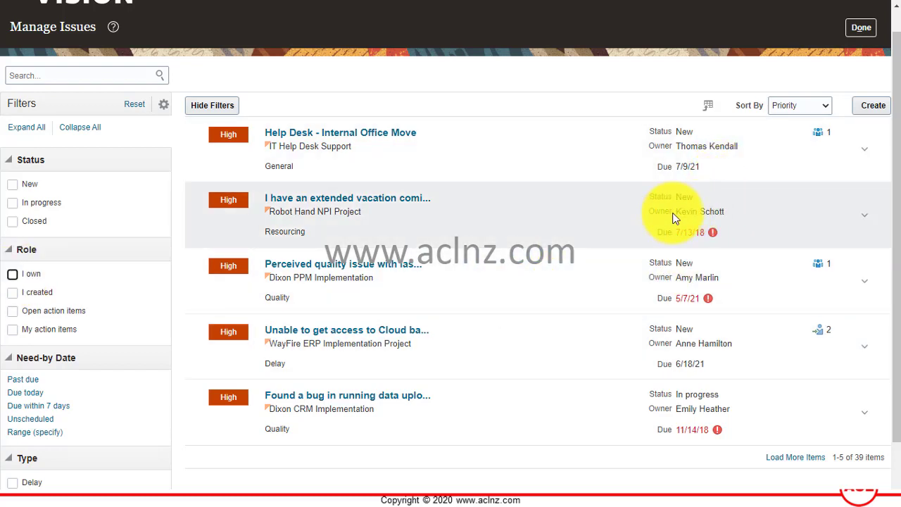
mouse_move(701, 211)
mouse_down()
mouse_move(684, 212)
mouse_move(703, 216)
mouse_up()
drag(676, 278, 714, 273)
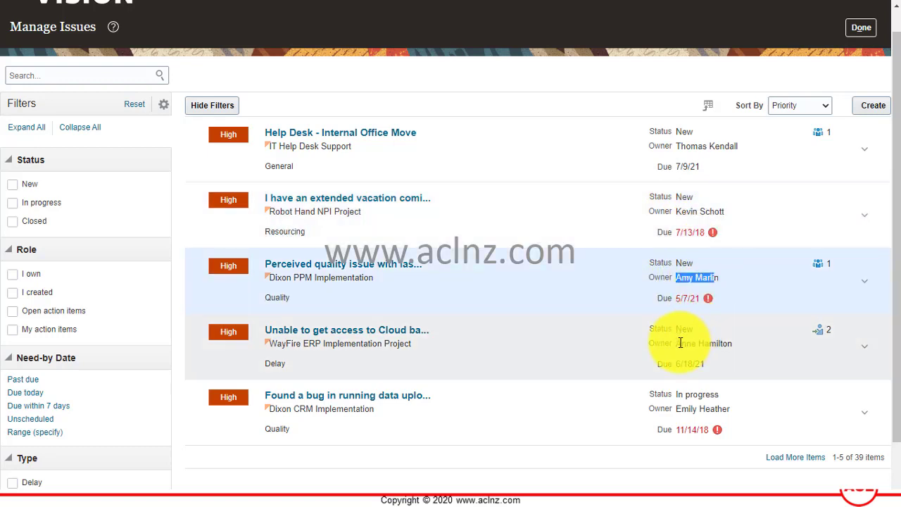
drag(677, 343, 710, 348)
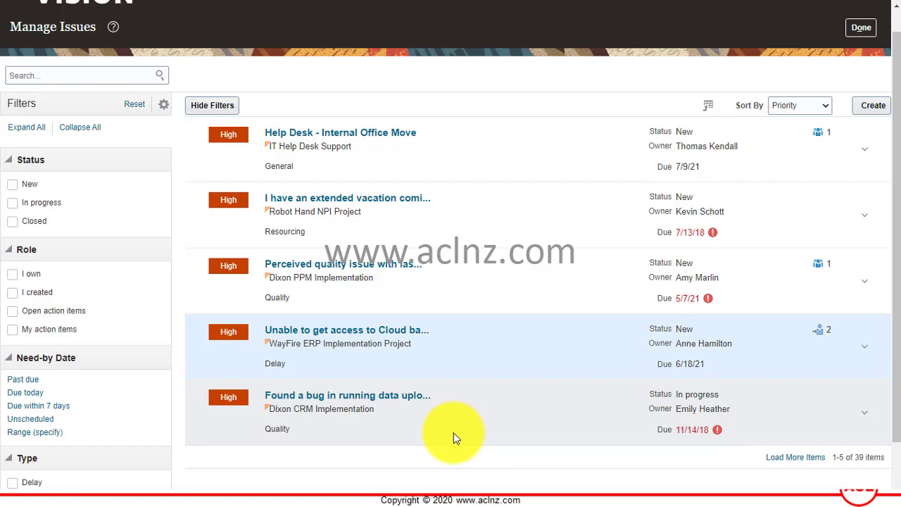
scroll(454, 435, up, 1)
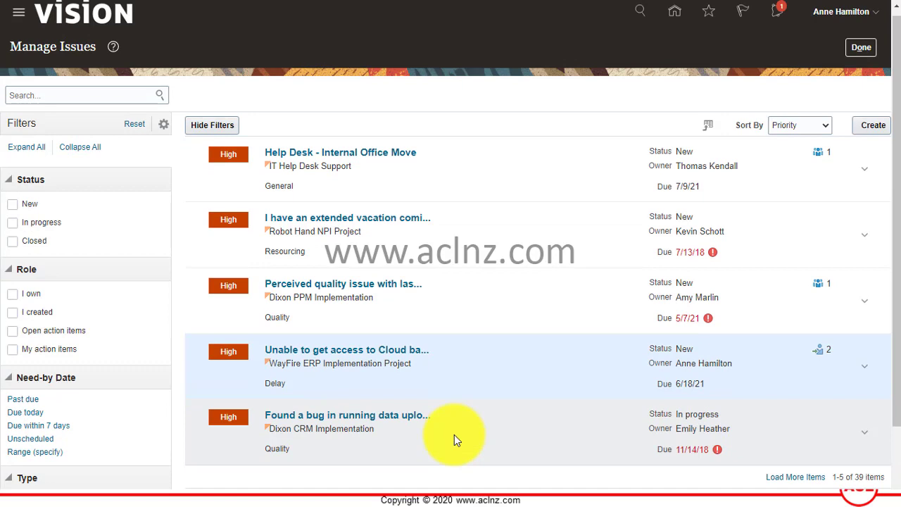
- Re-apply the I own filter under Role, then finish Manage Issues to return to Manage Tasks
click(21, 304)
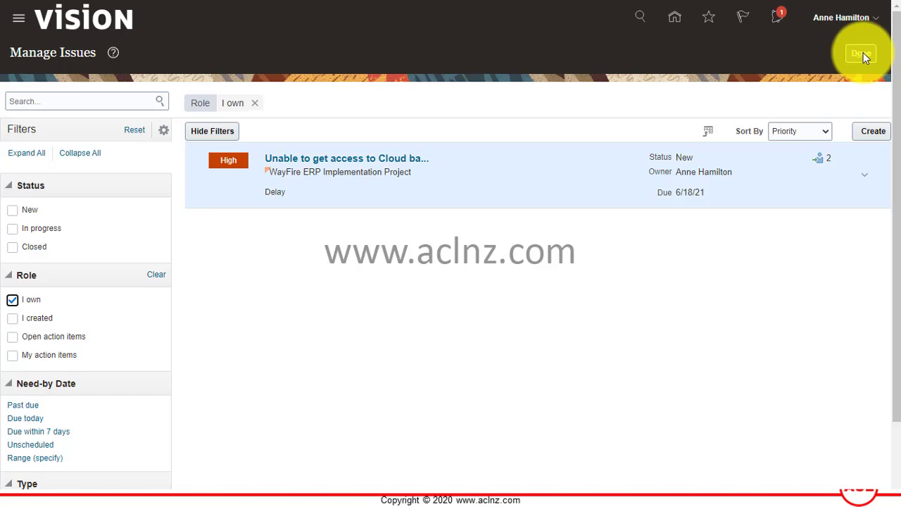
click(863, 54)
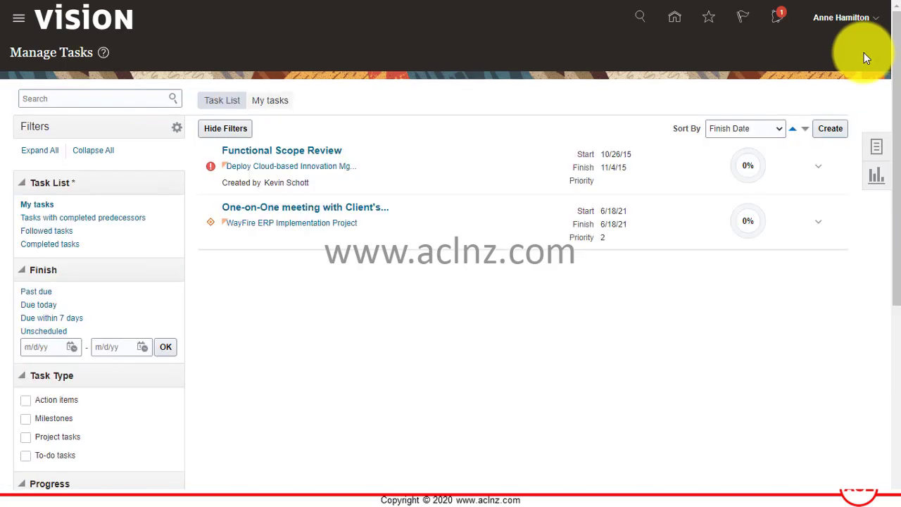